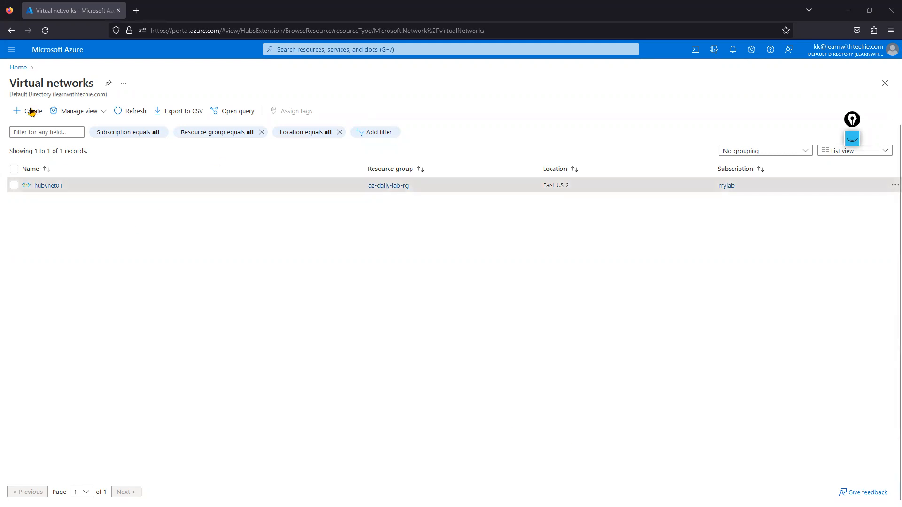
Open the hubvnet01 virtual network and review its list of subnets.
click(45, 187)
click(131, 83)
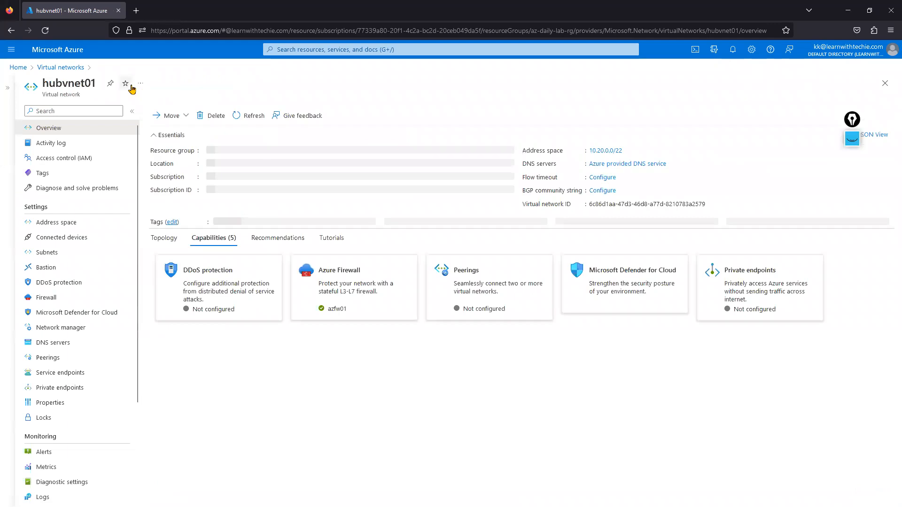
click(73, 253)
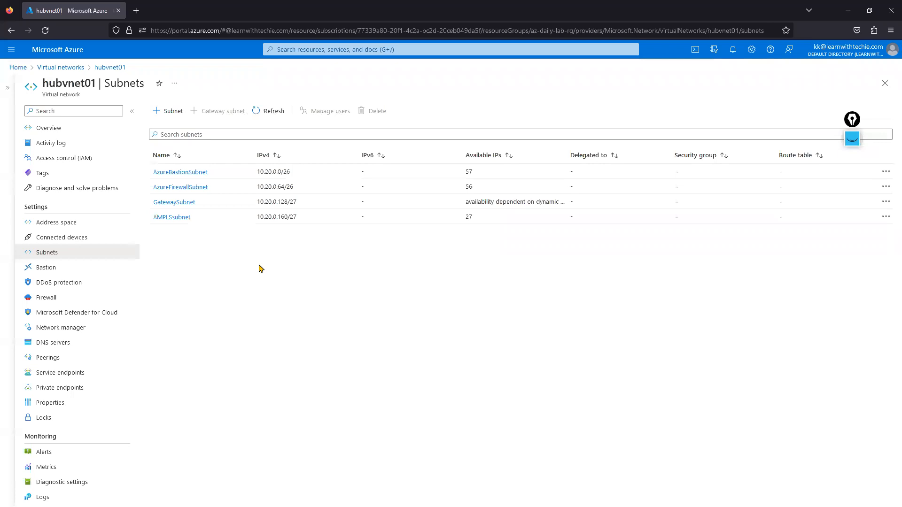
Open the vpngw virtual network gateway and review its overview details.
click(18, 67)
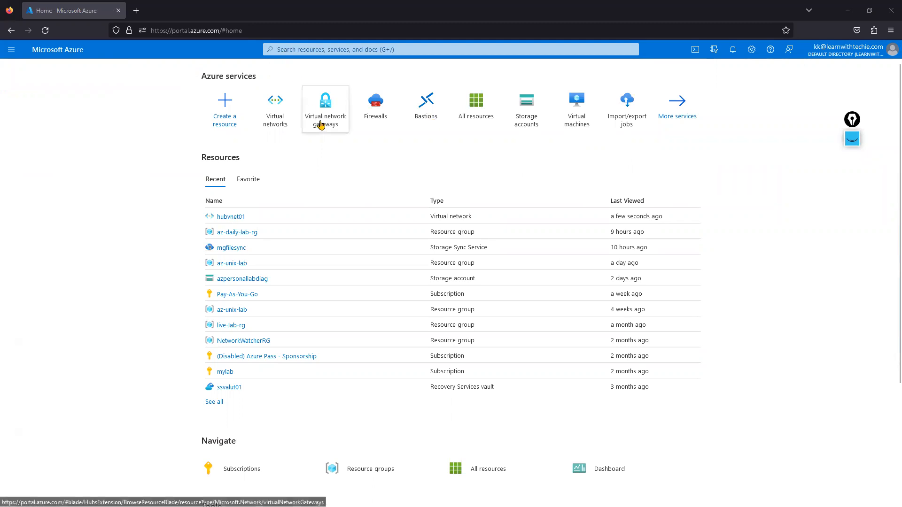
click(320, 123)
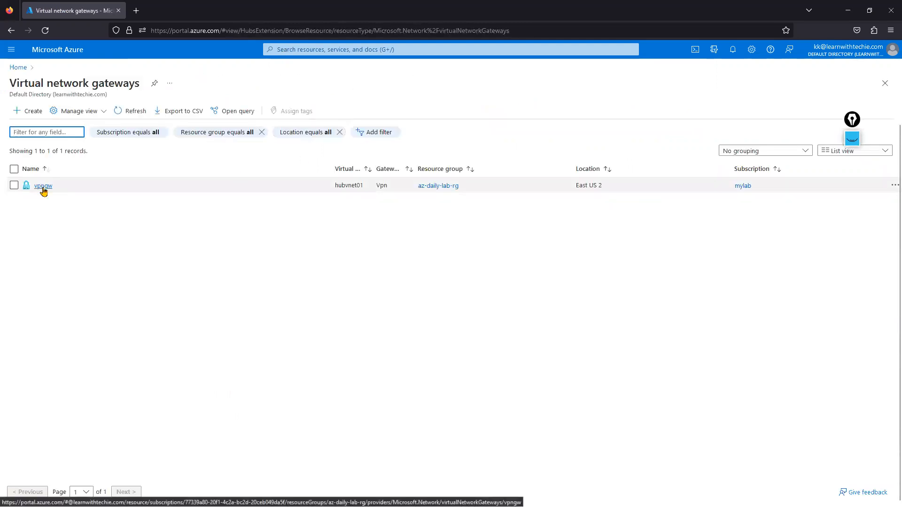
click(43, 187)
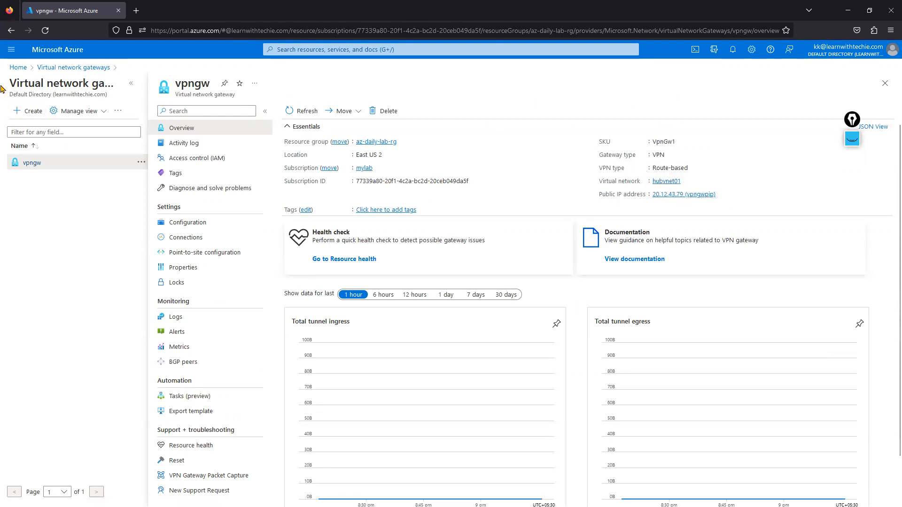
Search the portal for "bastion" and review the overview of the existing bastion resource.
click(17, 68)
click(274, 50)
text(bastion)
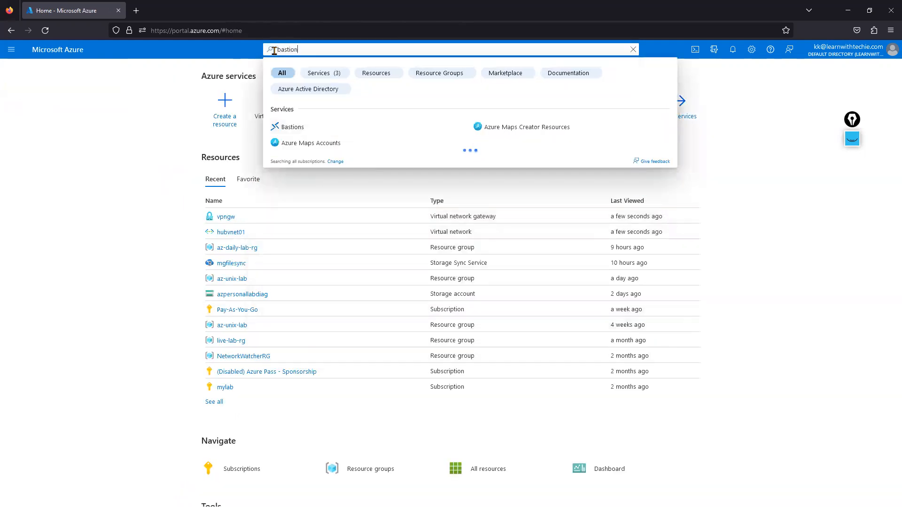
click(288, 126)
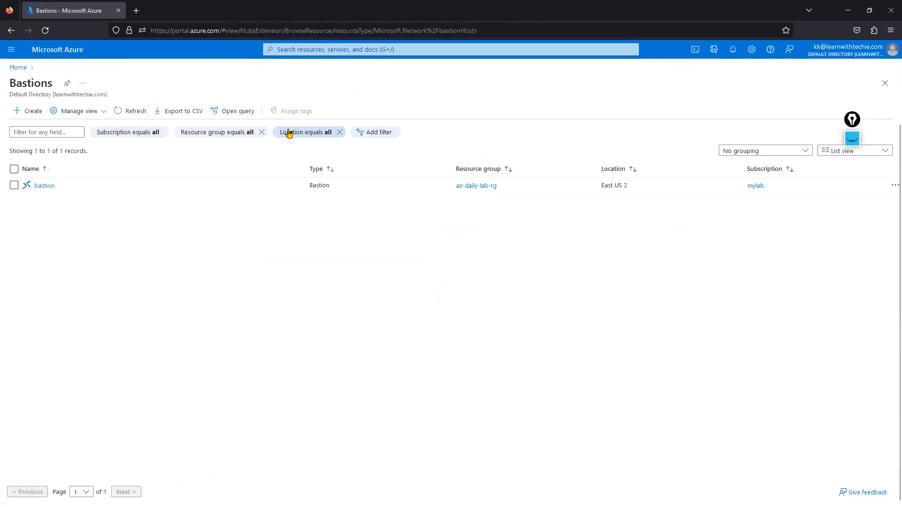
click(47, 187)
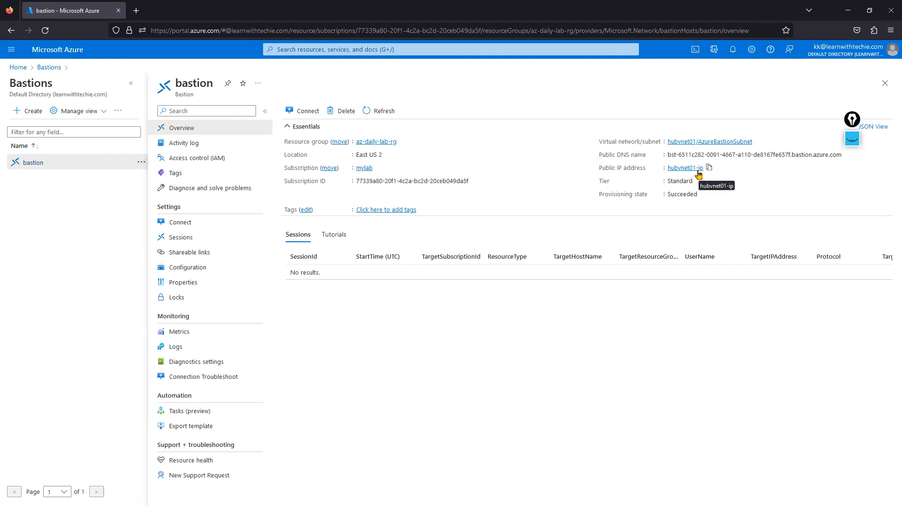
Open the azfw01 firewall and check which virtual network and subnet it belongs to.
click(47, 68)
click(19, 67)
click(284, 48)
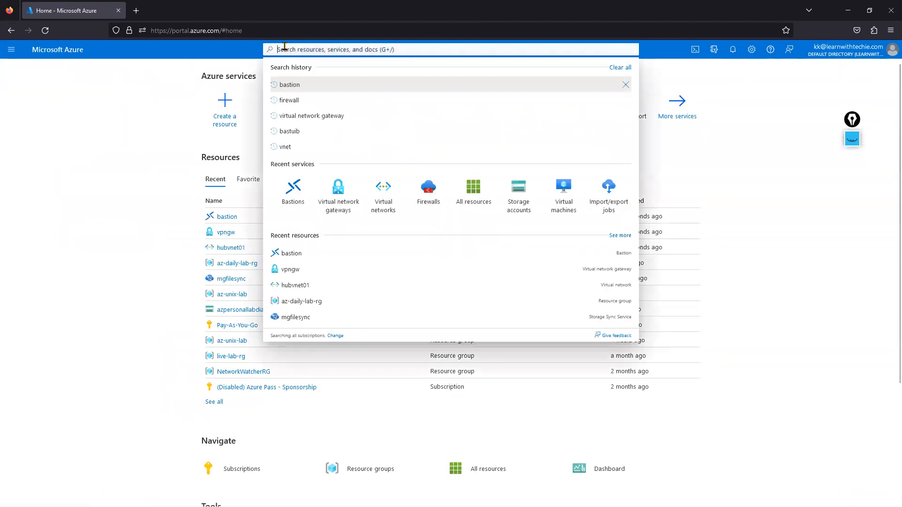
click(125, 108)
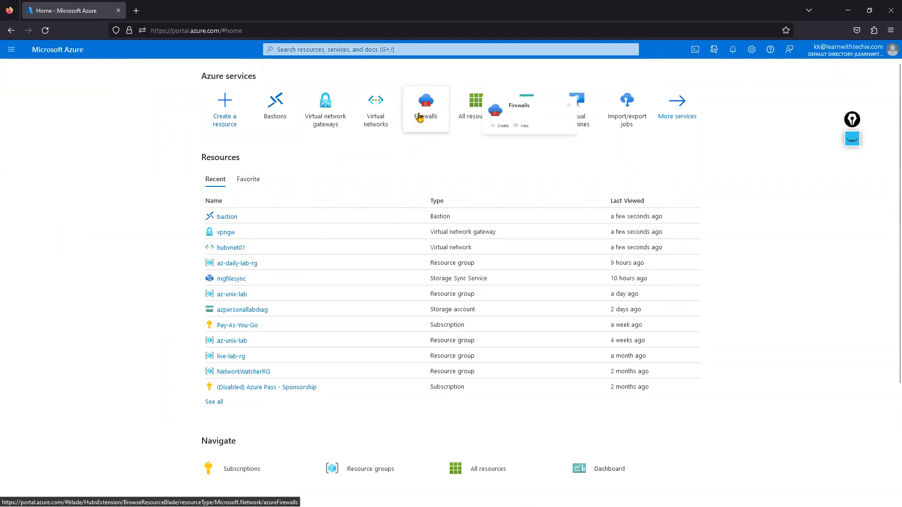
click(420, 118)
click(38, 187)
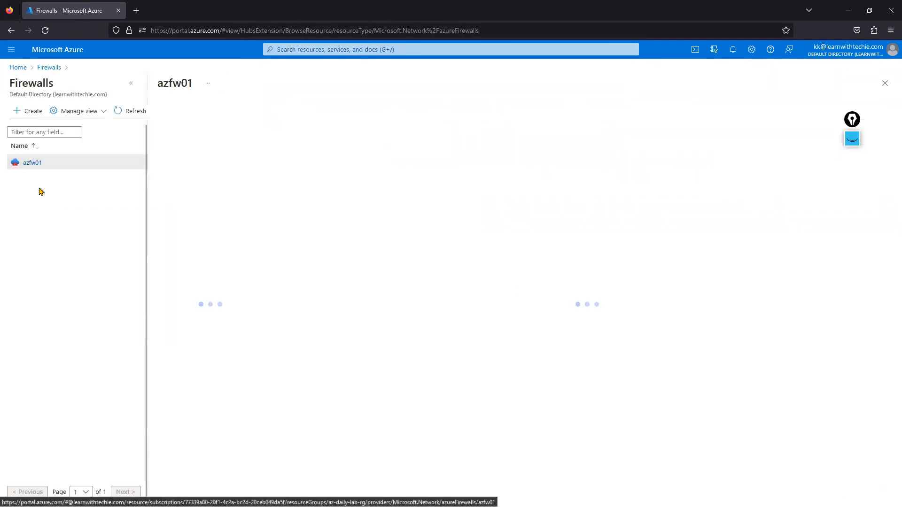
click(128, 85)
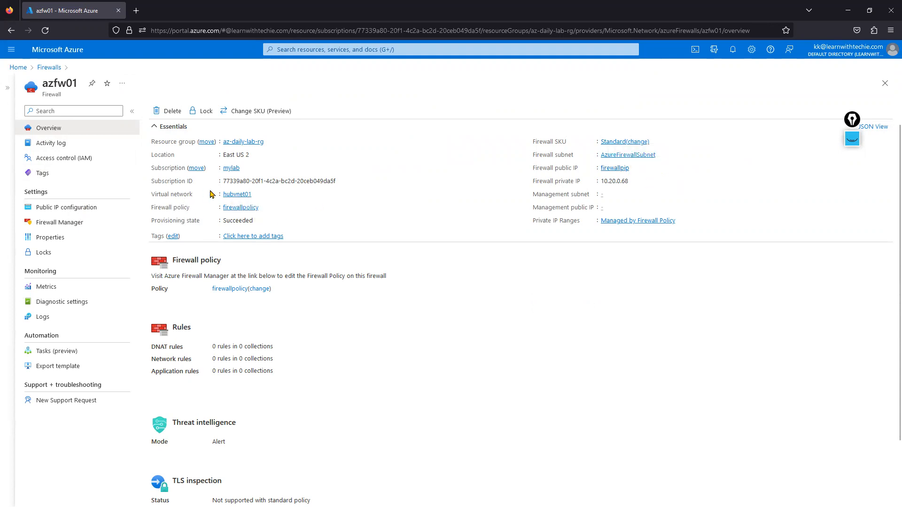
drag(151, 194, 193, 195)
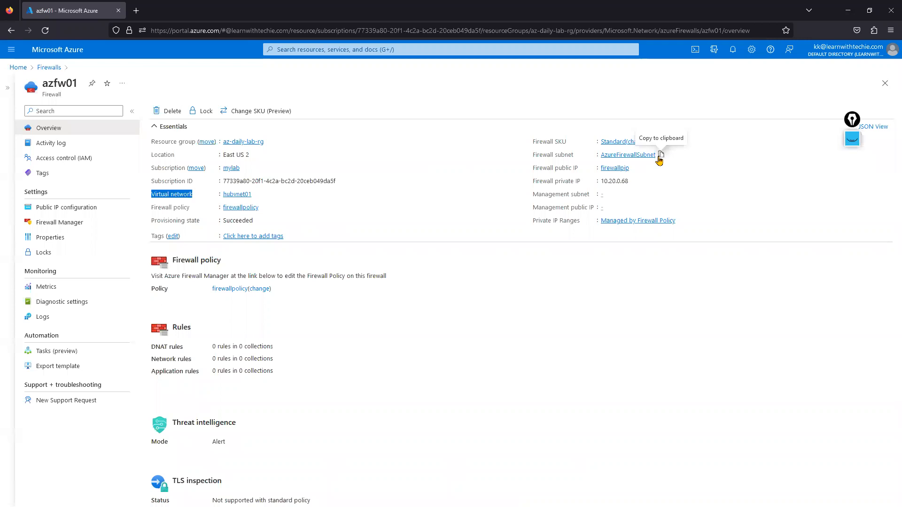
Return to the virtual networks list and open the address space settings of hubvnet01.
click(49, 68)
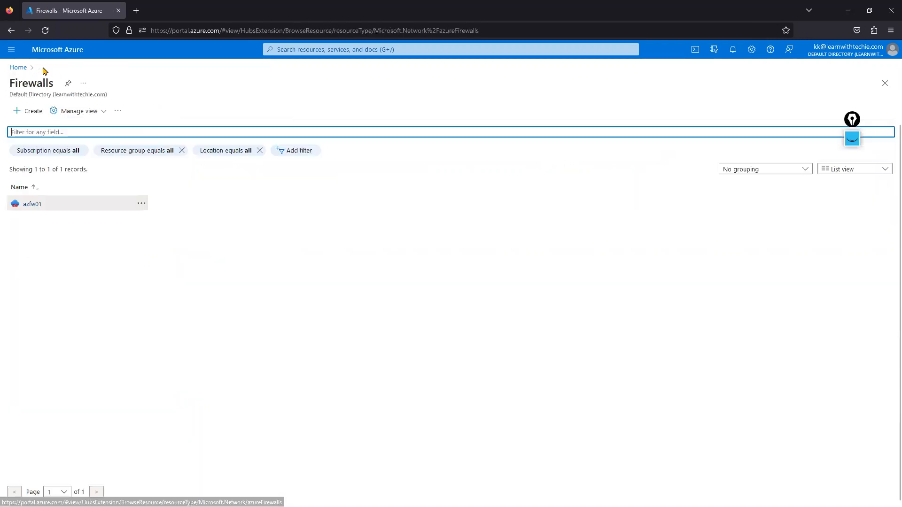
click(18, 67)
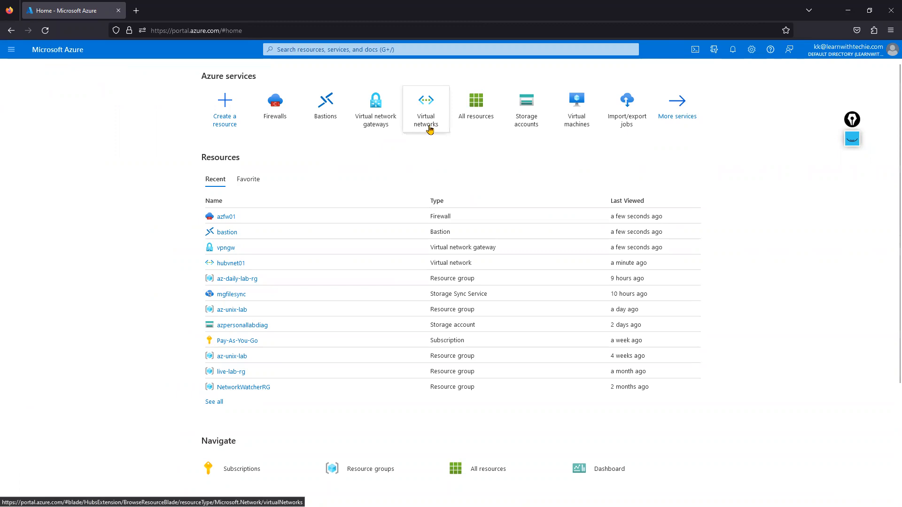
click(427, 123)
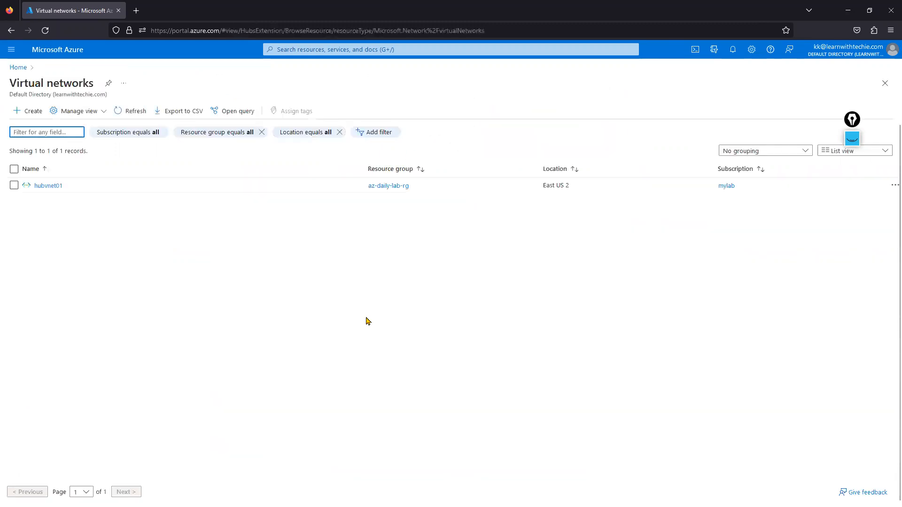
click(38, 185)
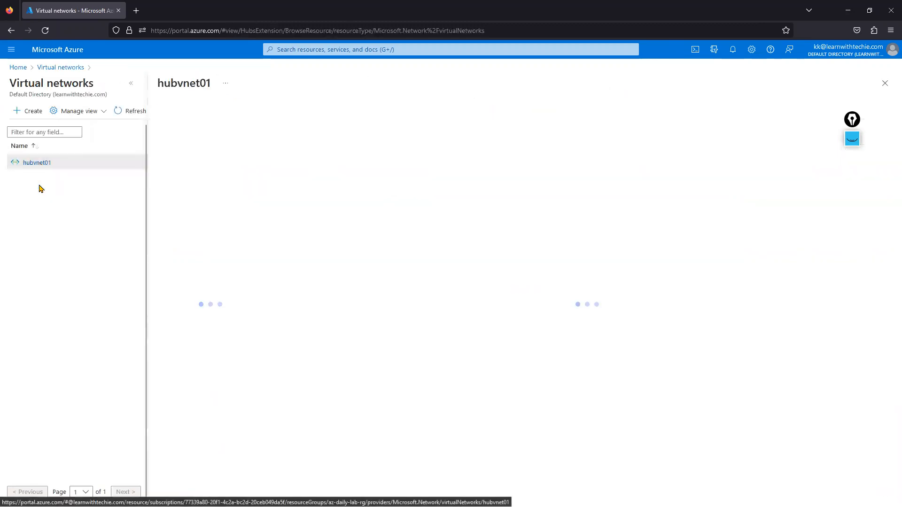
click(130, 83)
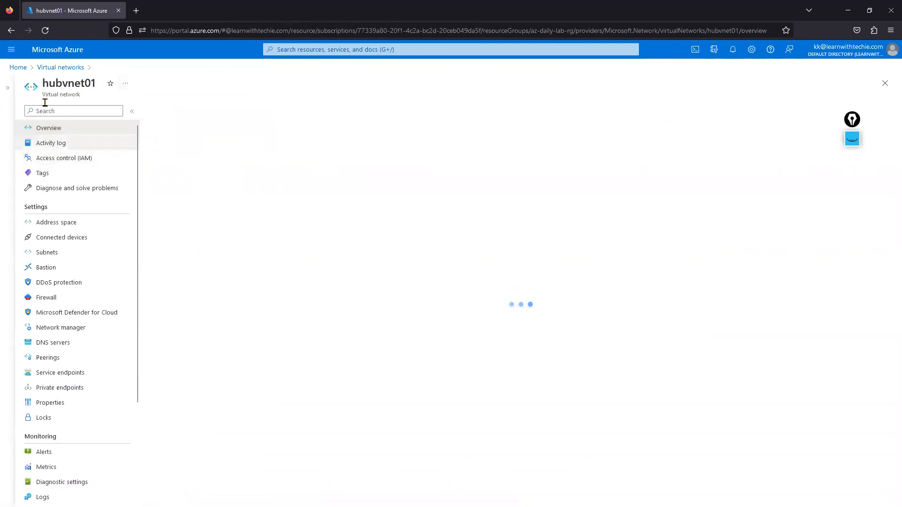
click(47, 222)
Examine the address space and the full address range assigned to hubvnet01.
drag(400, 144, 426, 142)
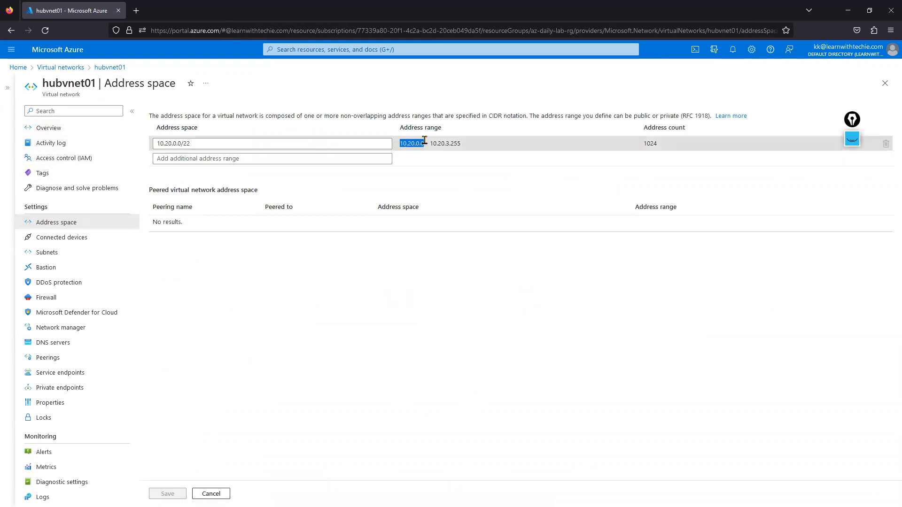
drag(191, 144, 154, 139)
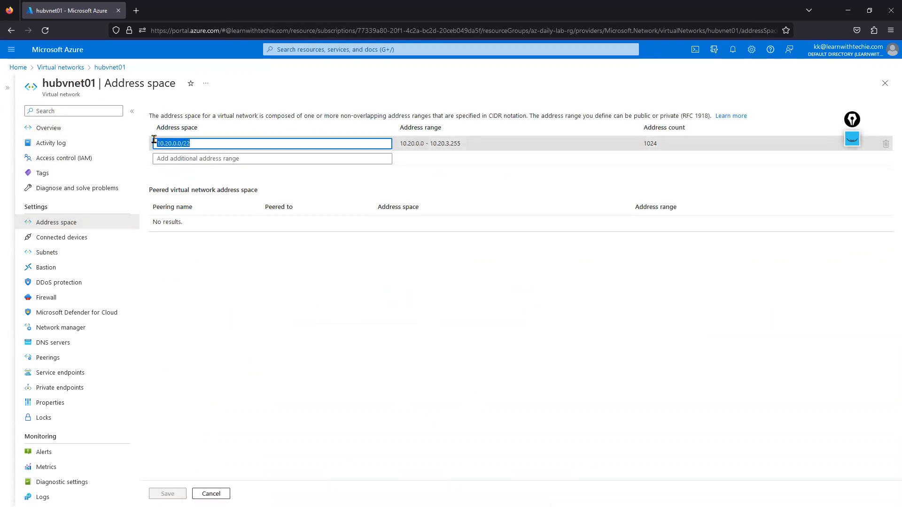
click(406, 146)
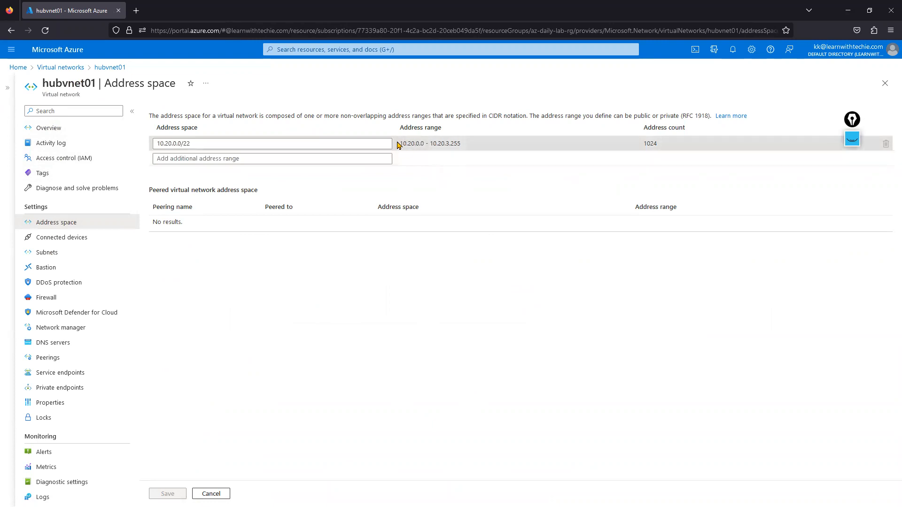
drag(401, 141, 468, 149)
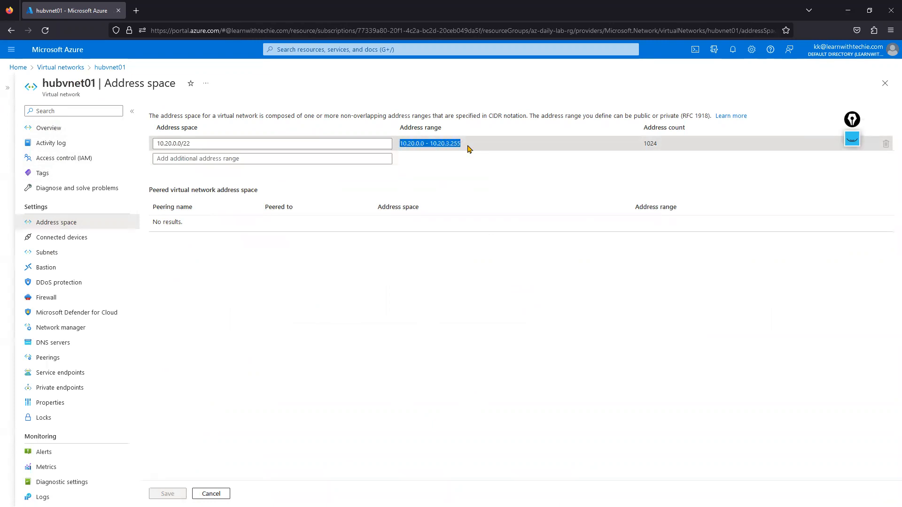
click(430, 171)
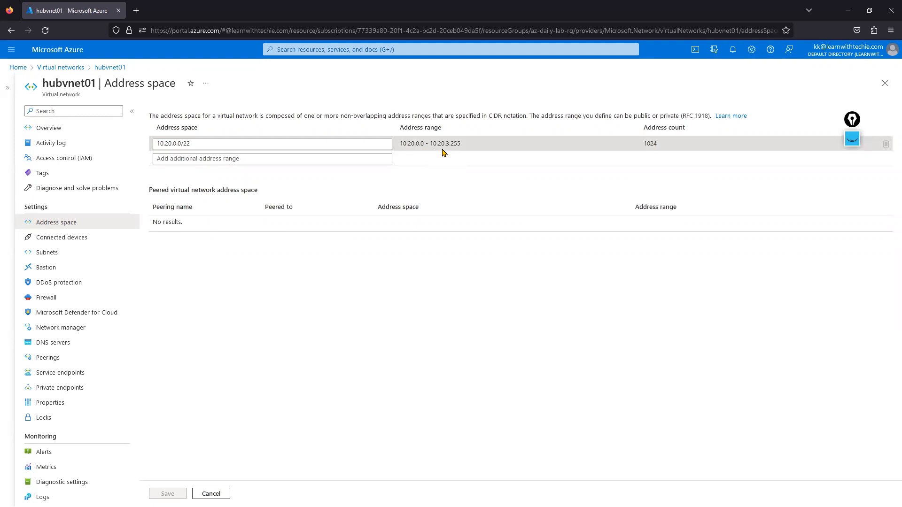
drag(469, 146, 399, 144)
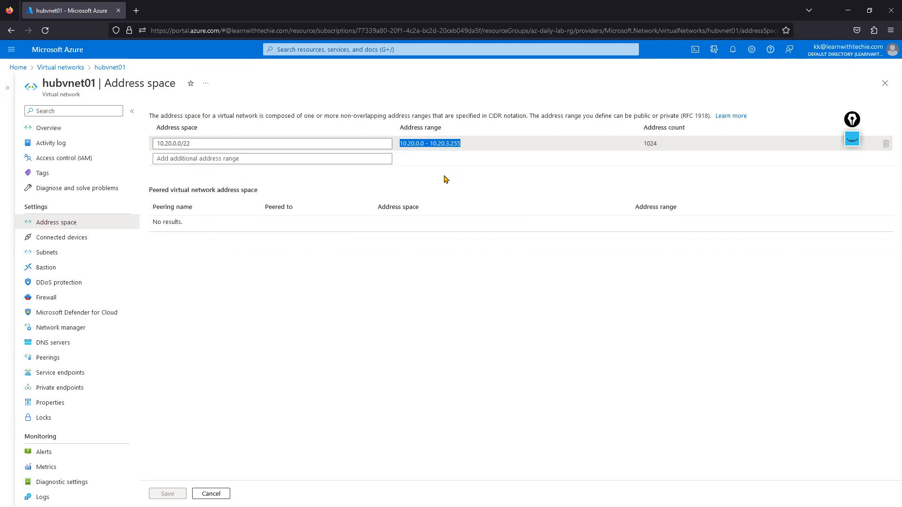
Handwrite 10.20.4.0 below the address space tables with the annotation pen and clear the drawing.
click(852, 139)
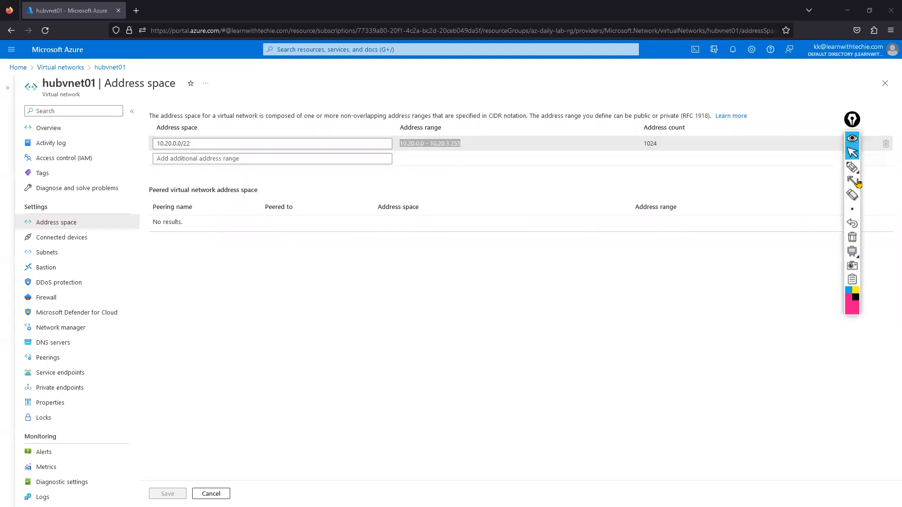
mouse_move(301, 288)
mouse_down()
mouse_move(312, 323)
mouse_move(324, 292)
mouse_move(381, 301)
mouse_move(391, 277)
mouse_move(431, 283)
mouse_move(433, 308)
mouse_up()
click(339, 298)
click(400, 276)
click(446, 277)
mouse_move(466, 266)
mouse_down()
mouse_move(478, 270)
mouse_move(469, 267)
mouse_up()
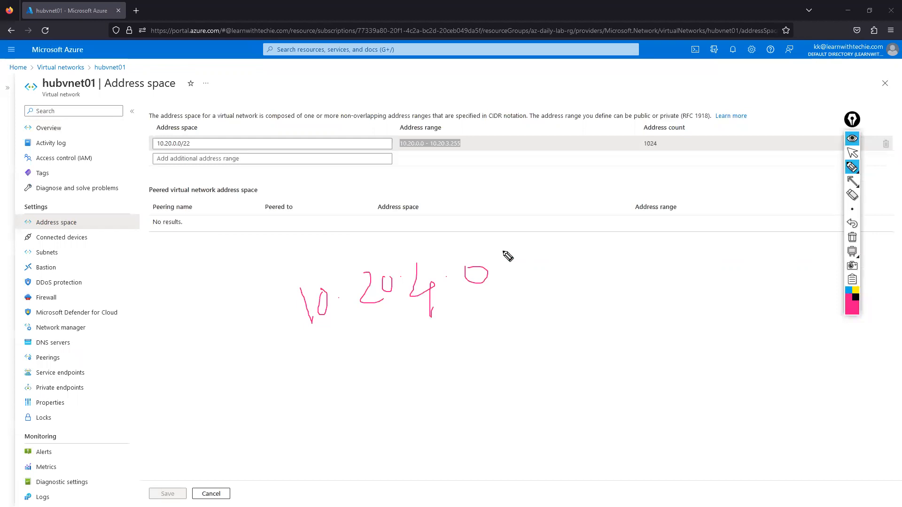
click(852, 237)
click(852, 152)
Start creating a new virtual network in the mylab subscription and the az-daily-lab-rg resource group.
click(58, 67)
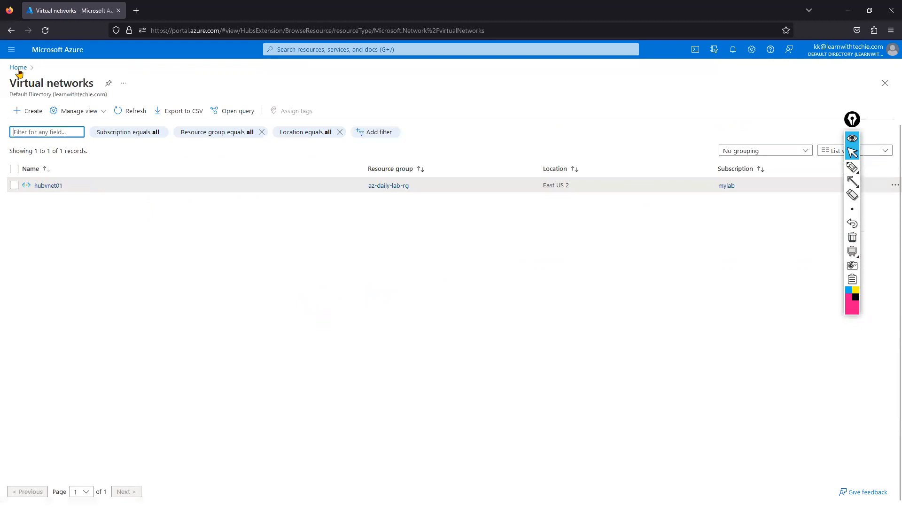
click(18, 68)
click(275, 115)
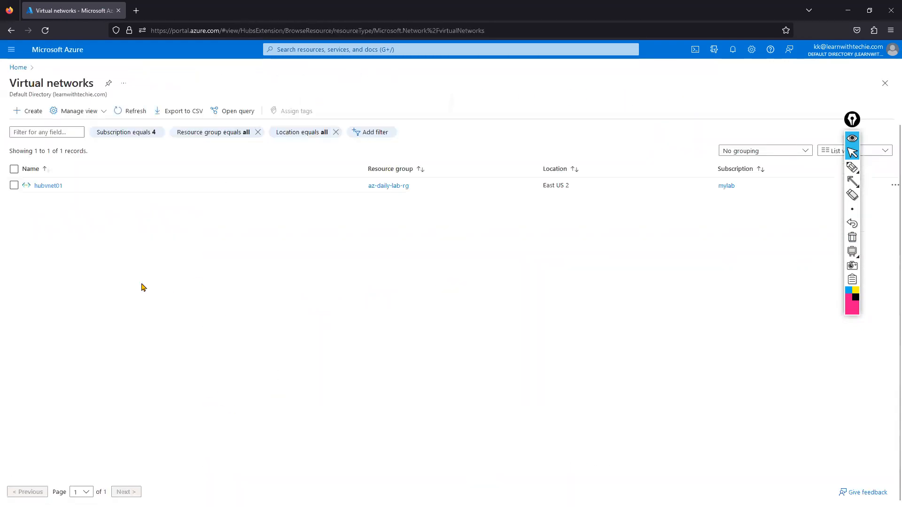
click(40, 116)
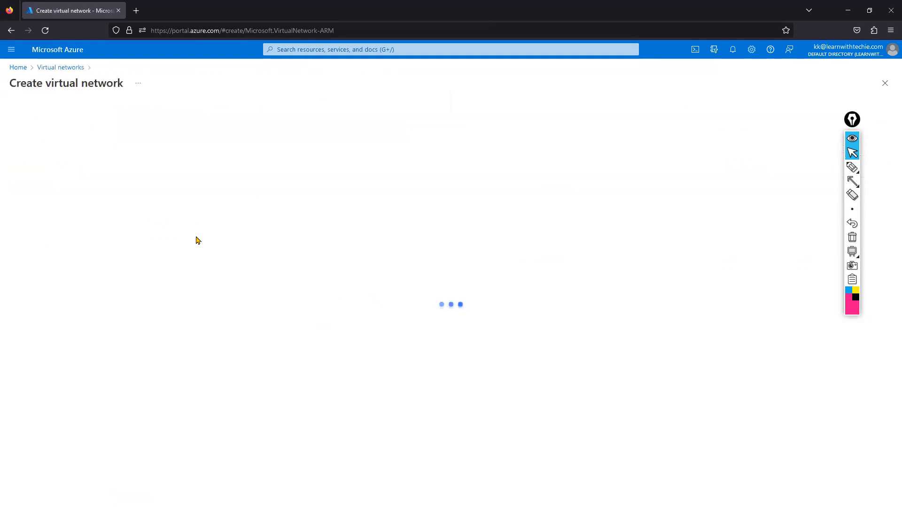
click(165, 238)
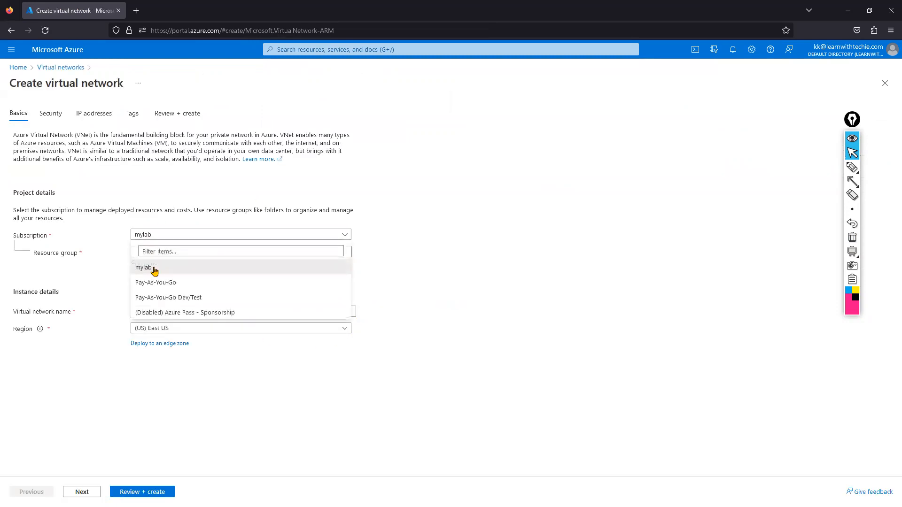
click(154, 267)
click(170, 255)
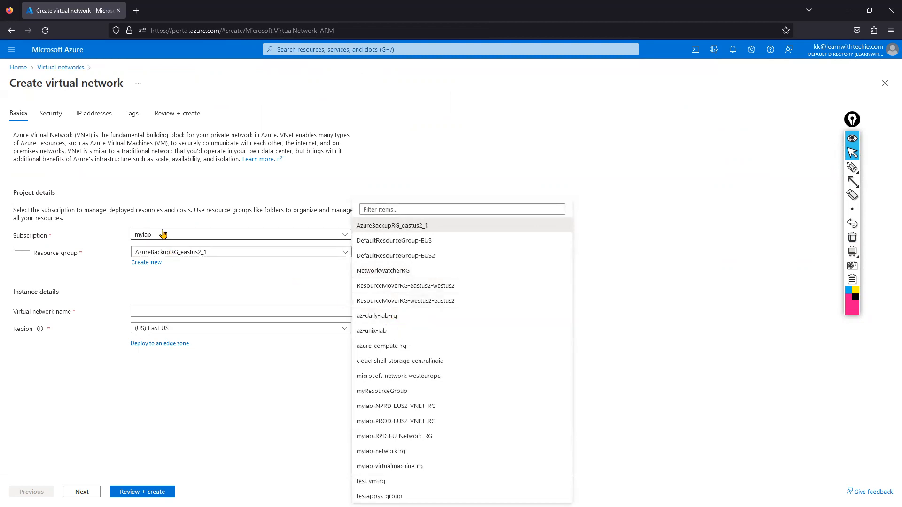
click(390, 319)
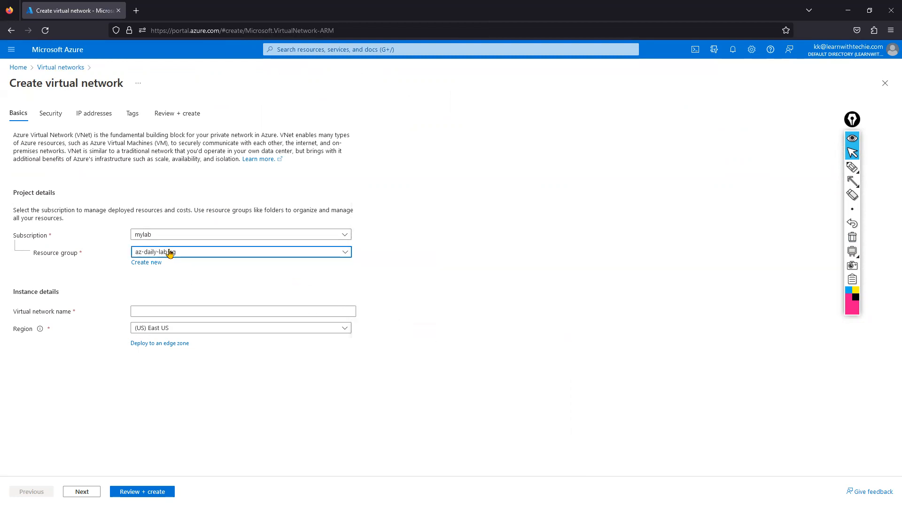
Name the new virtual network identityvnet01 and set its region to (US) East US 2.
click(155, 313)
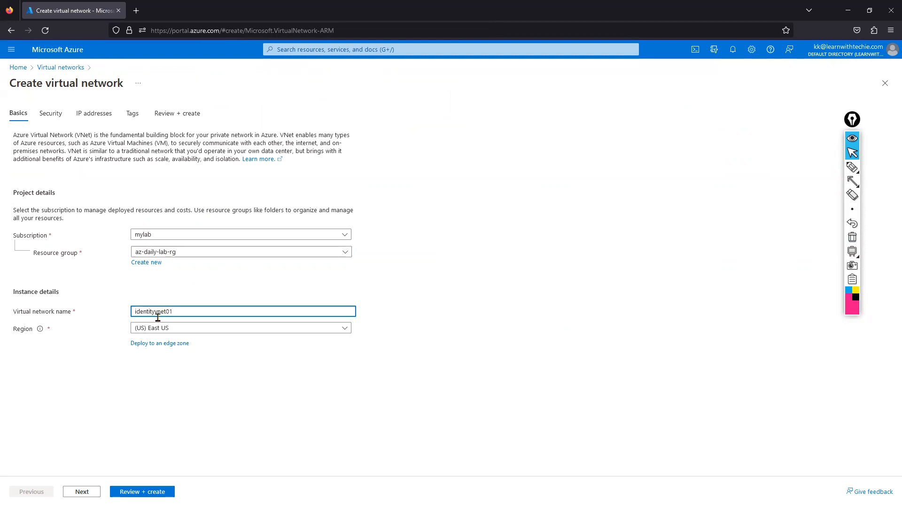
click(169, 331)
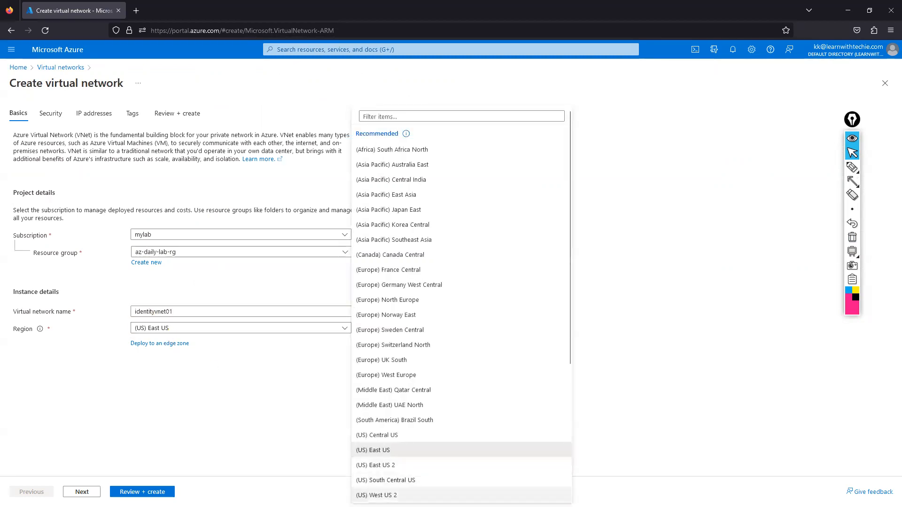
click(403, 471)
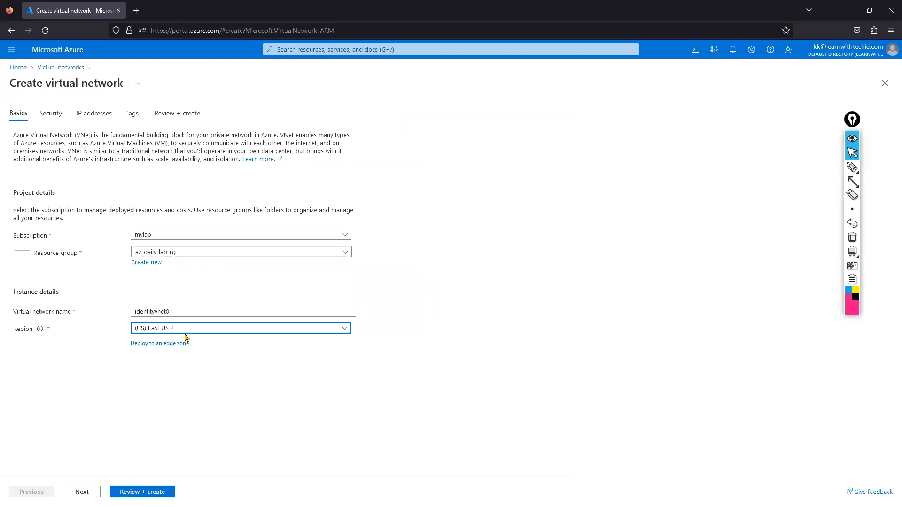
Leave the paid security services disabled and delete the default 10.0.0.0/16 address space from the new virtual network.
click(82, 492)
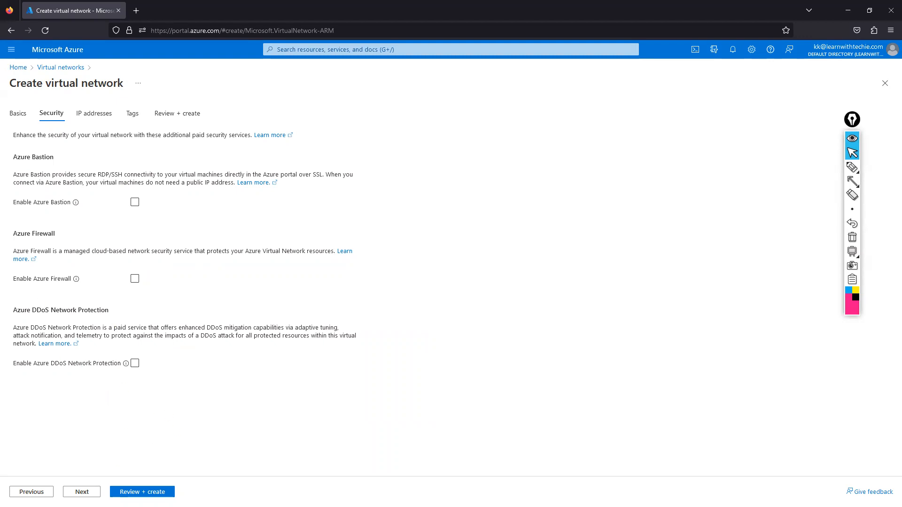
click(82, 492)
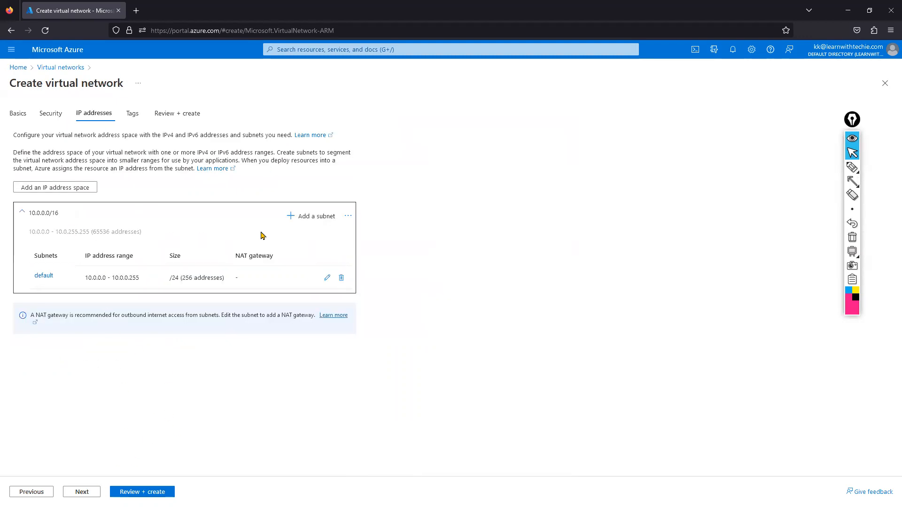
click(346, 218)
click(370, 253)
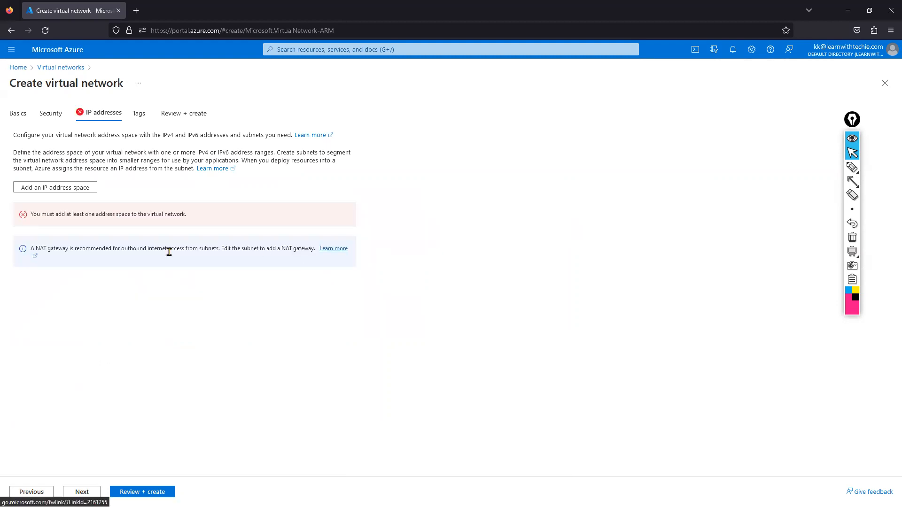
Add an IPv4 address space starting at 10.20.4.0 with size /24 (256 addresses).
click(67, 189)
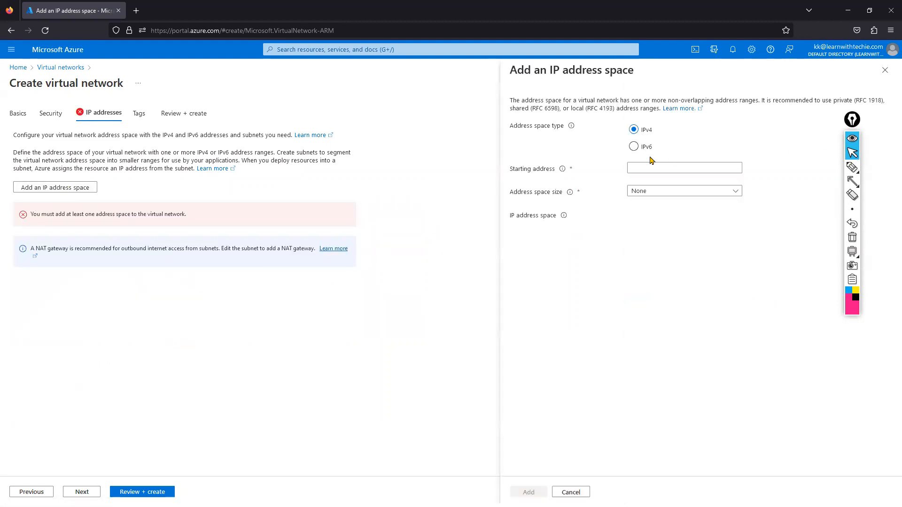
click(641, 167)
text(10.20)
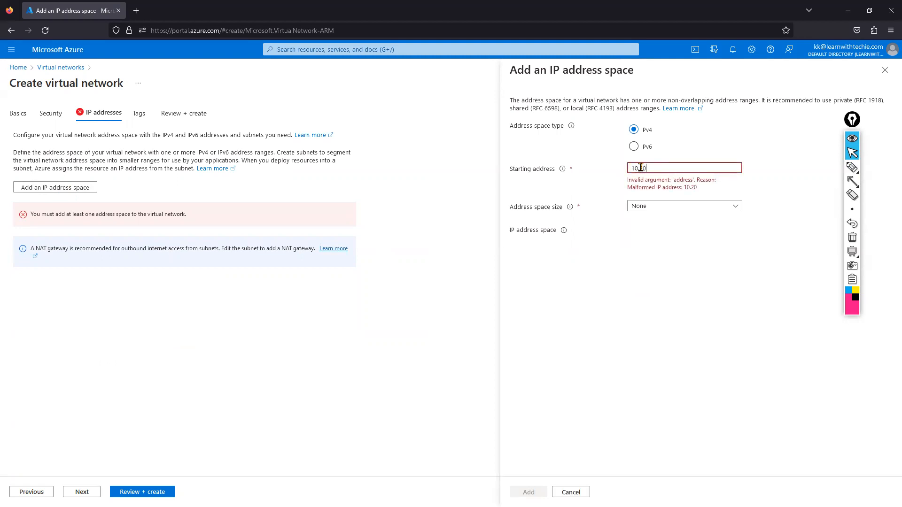
text(.4.0)
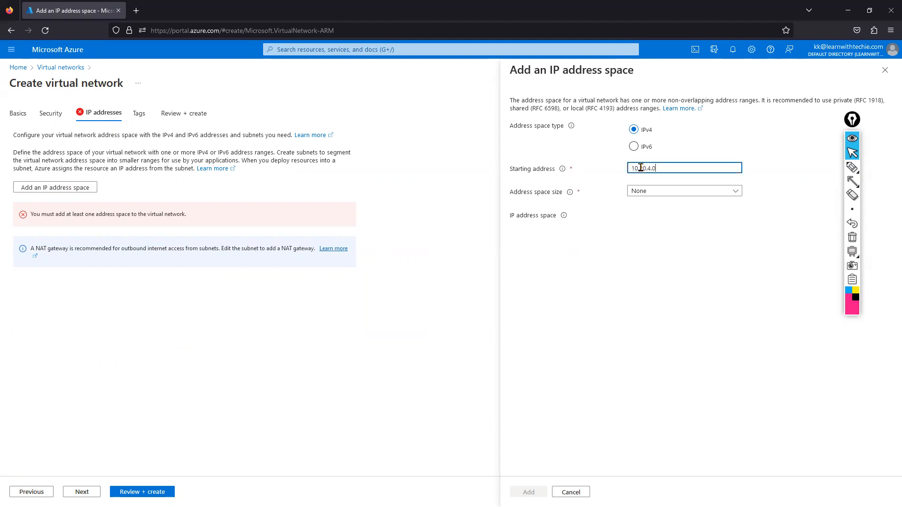
click(655, 196)
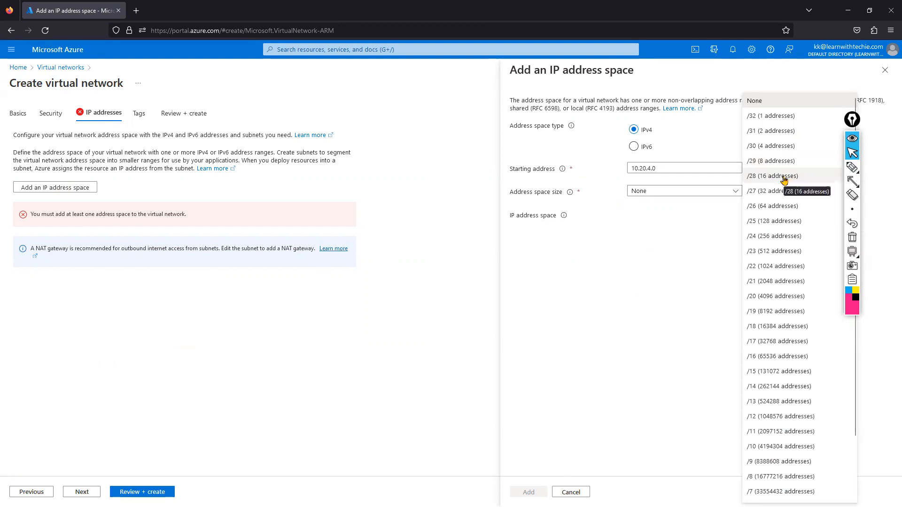
click(775, 237)
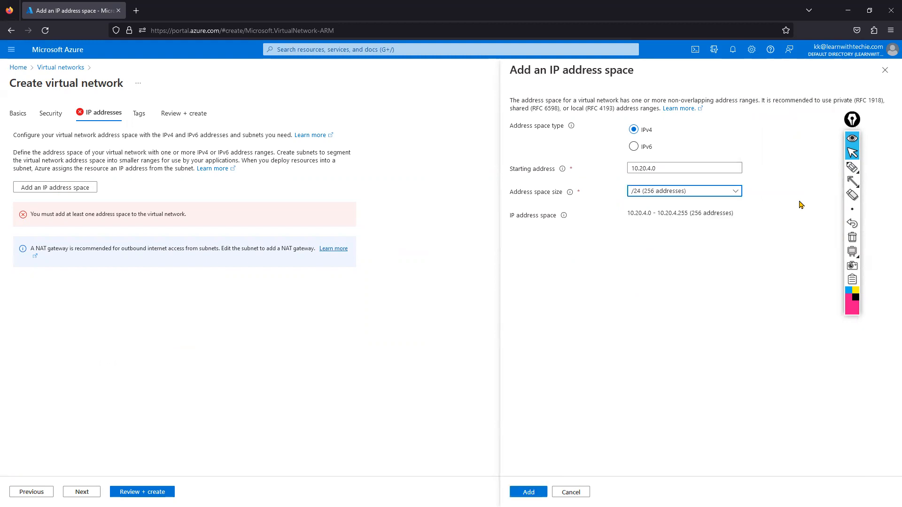
click(659, 197)
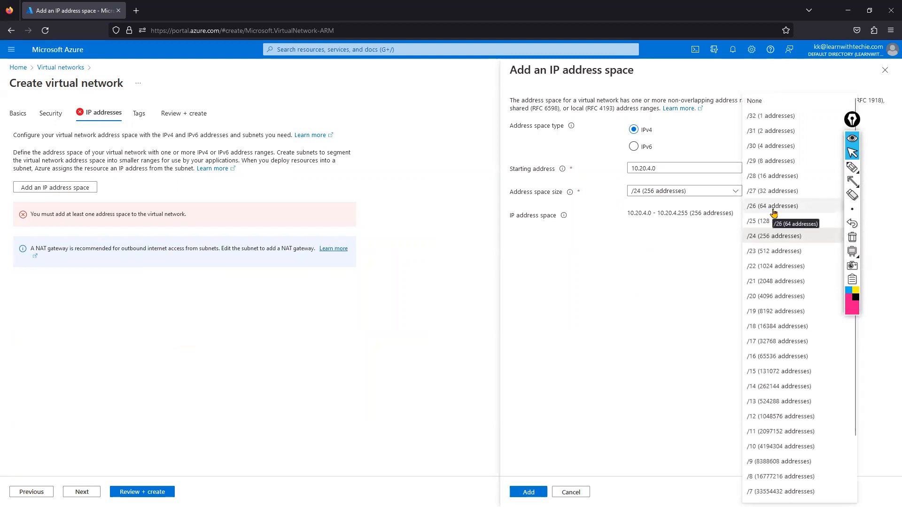
click(629, 291)
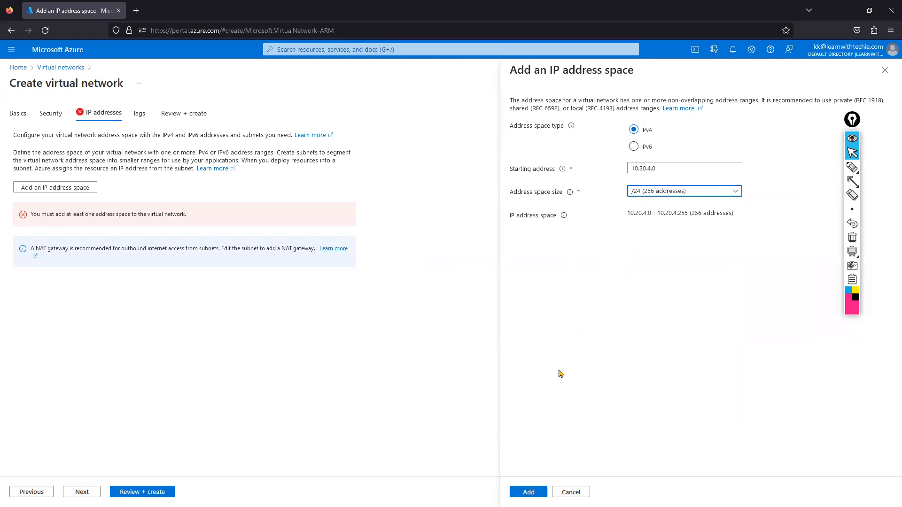
click(522, 491)
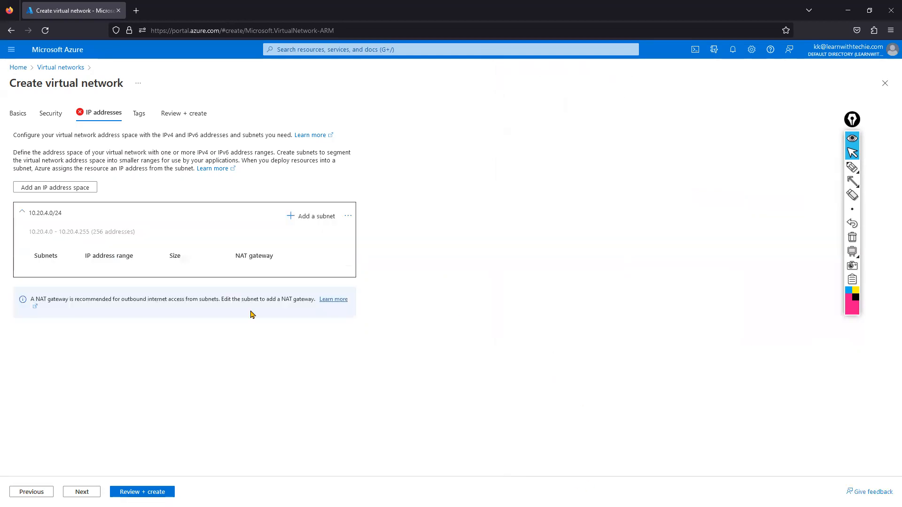
Add a subnet named ADSUBNET to the 10.20.4.0/24 address space with size /27 (32 addresses).
click(301, 216)
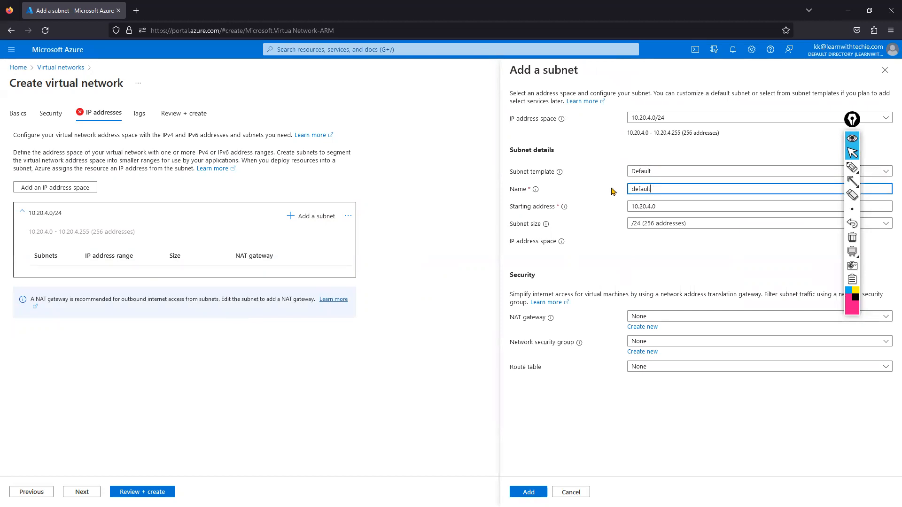
double_click(641, 189)
text(ADSUBNET)
click(632, 227)
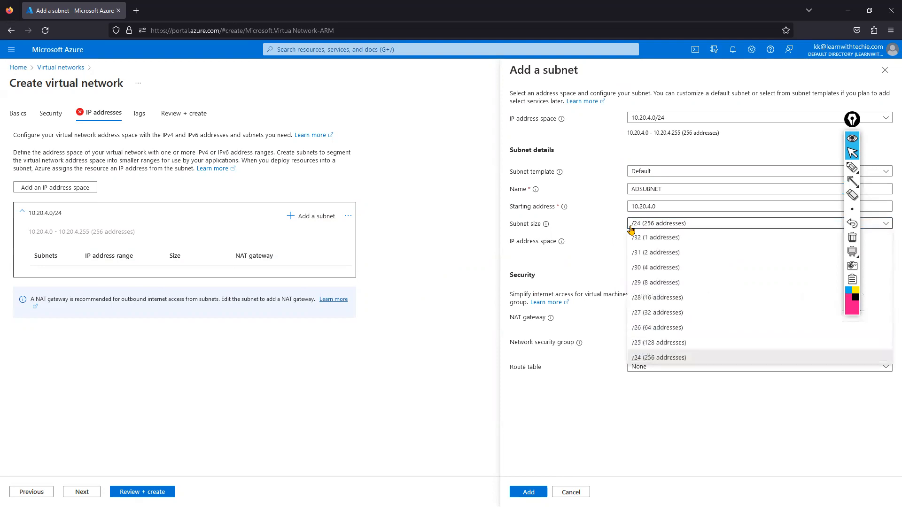
click(669, 284)
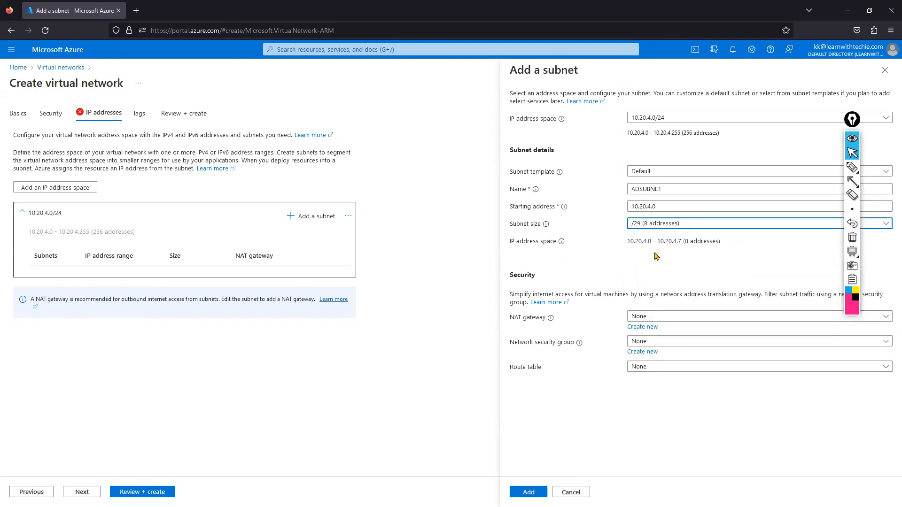
click(645, 227)
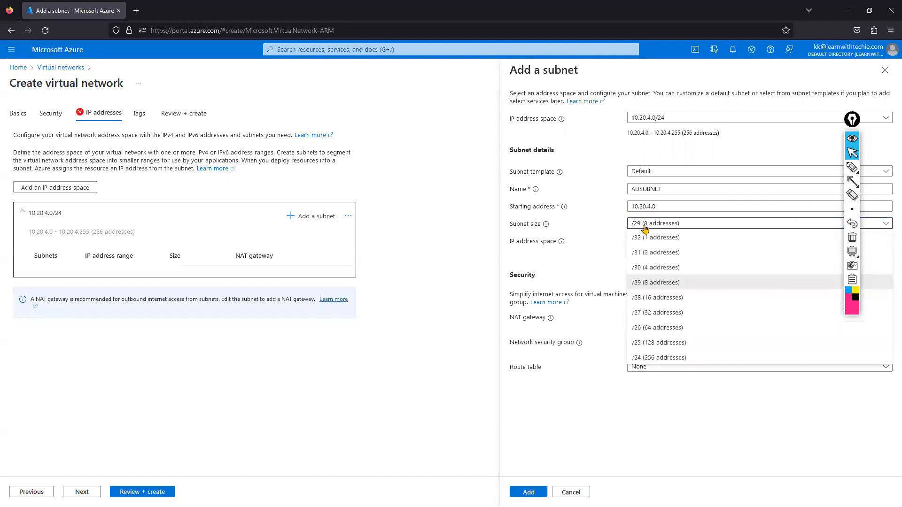
click(663, 312)
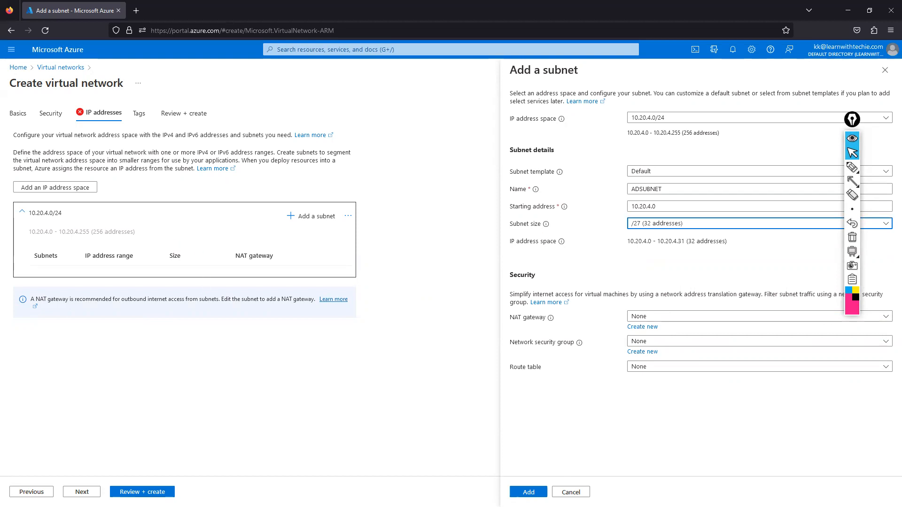
click(529, 491)
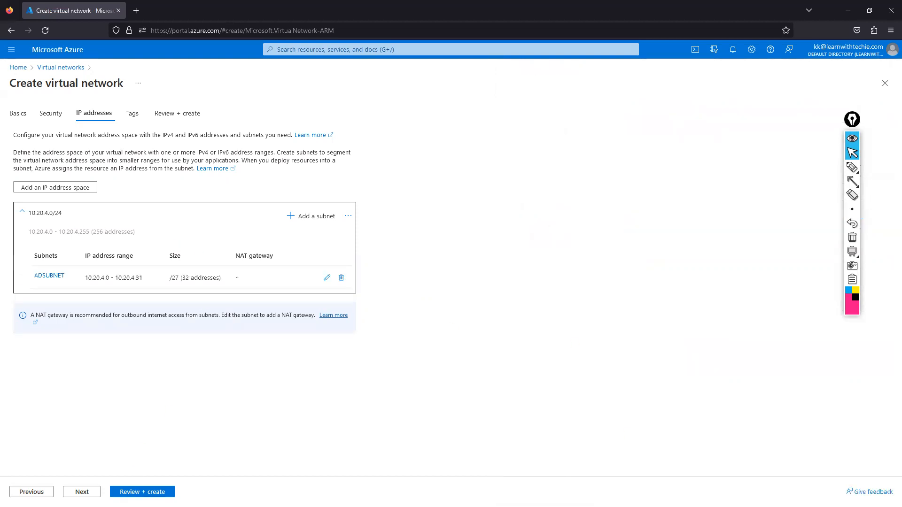
Review and create the virtual network identityvnet01, and open the deployed resource.
click(142, 492)
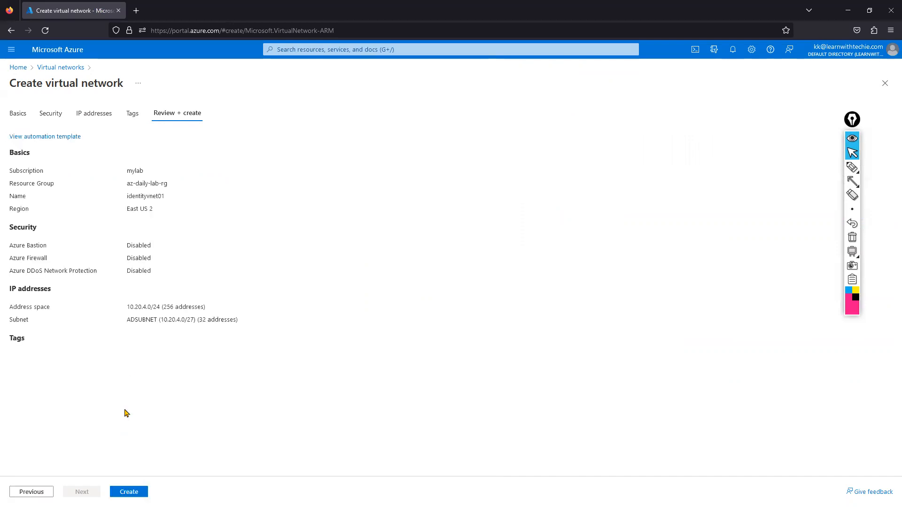
click(129, 492)
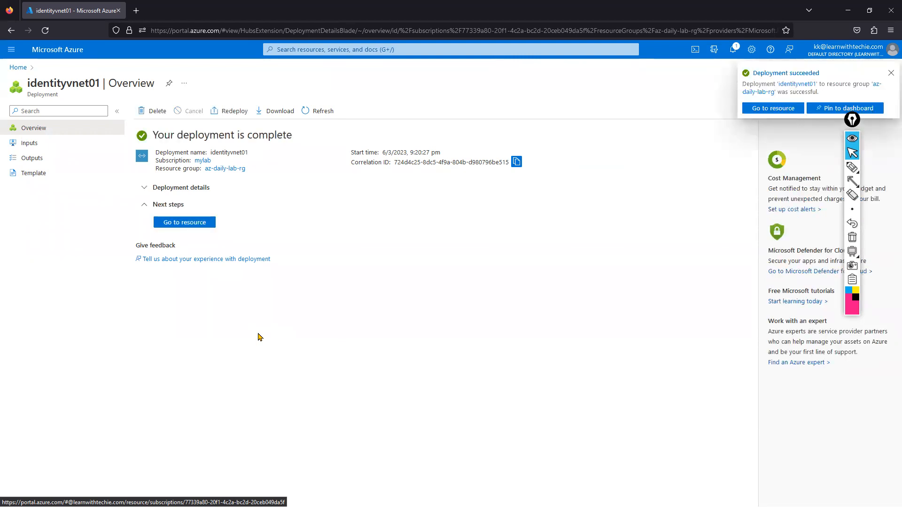
click(199, 226)
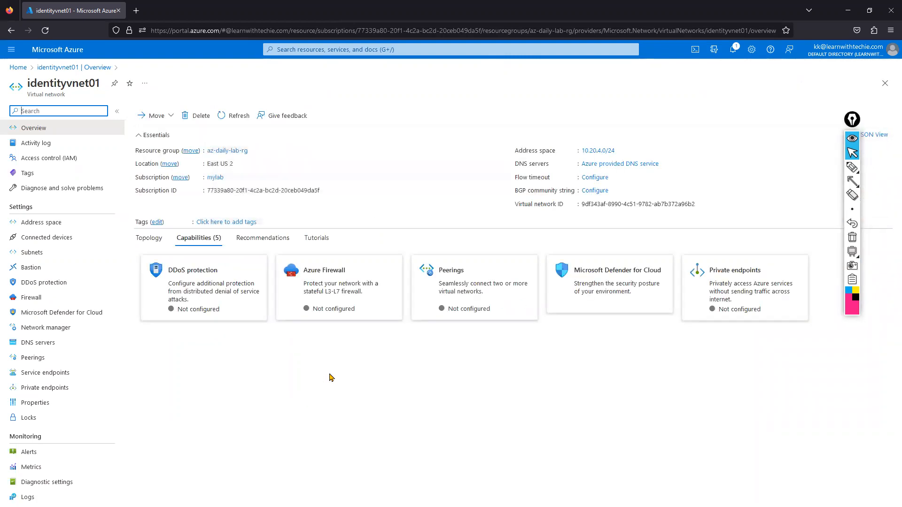
Start adding a peering to identityvnet01 and name this network's peering link identityvnet-tohubvnet.
click(51, 358)
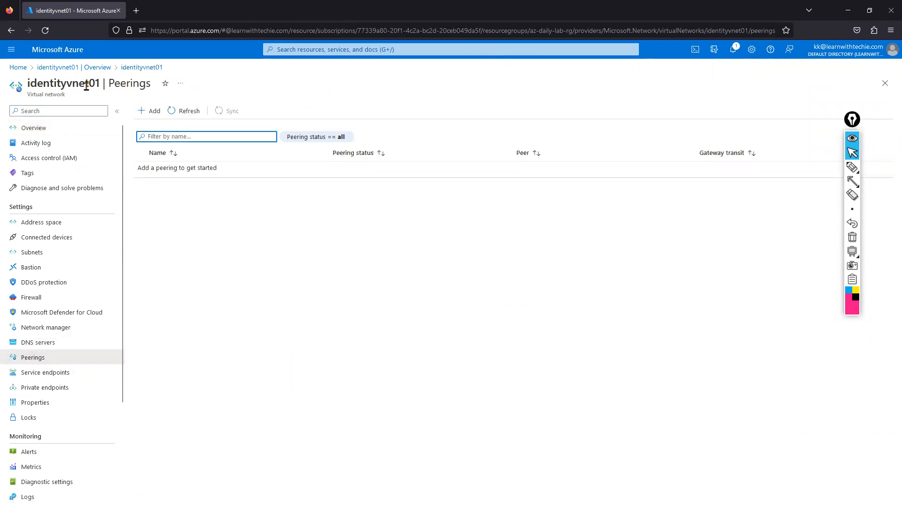
click(142, 112)
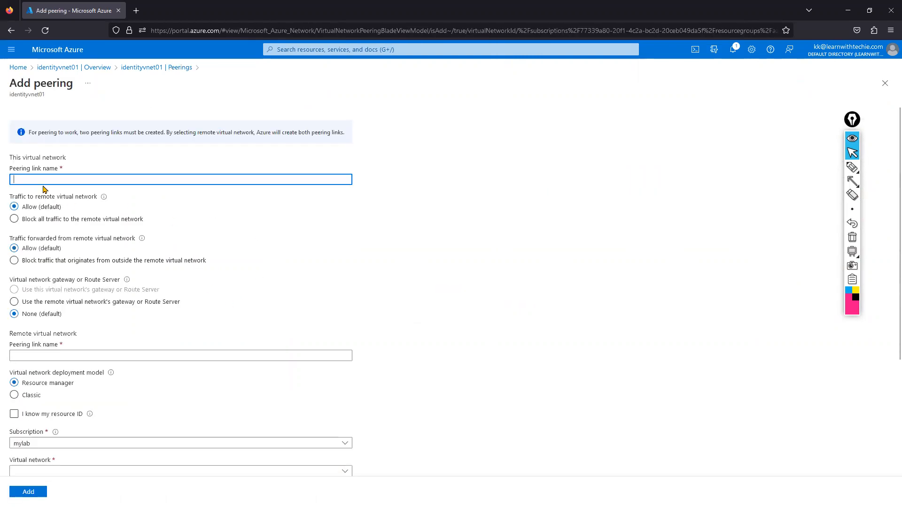
text(identity)
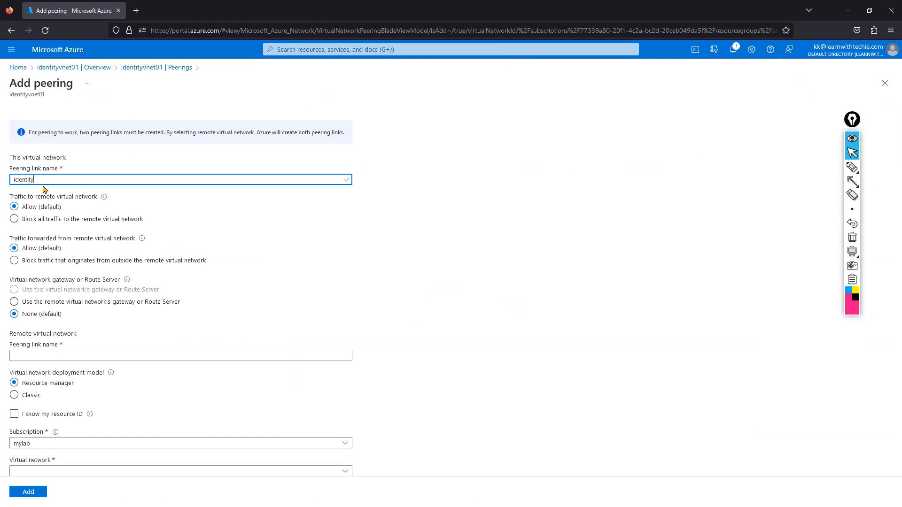
text(vnet-tohubvnet)
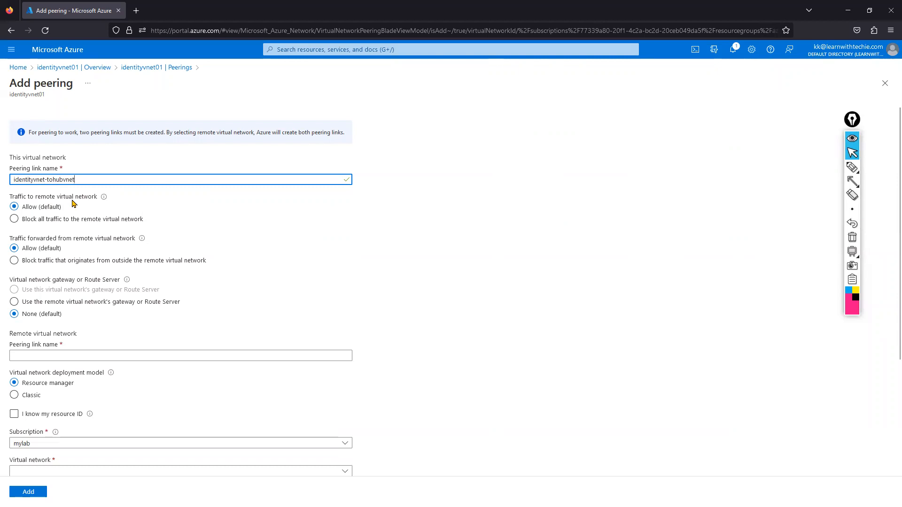
For identityvnet01, keep forwarded traffic allowed and choose to use the remote virtual network's gateway or Route Server.
drag(13, 239, 134, 241)
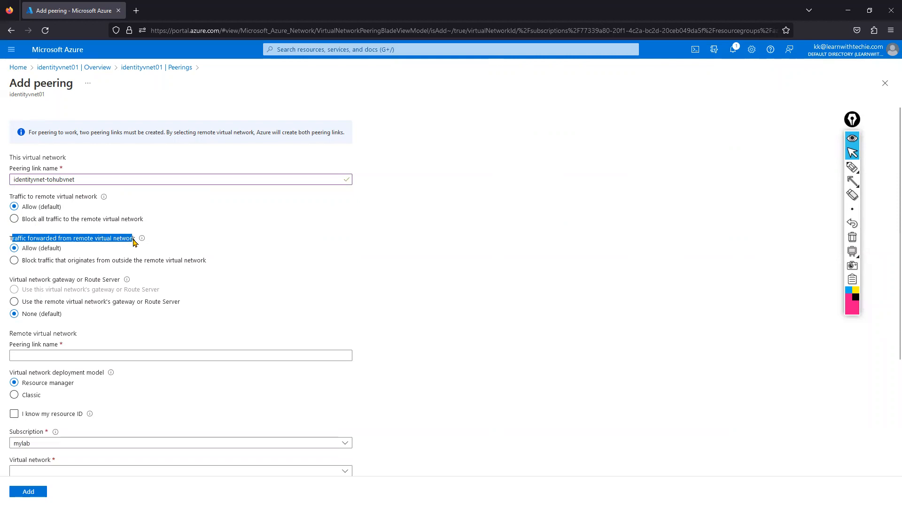
click(40, 263)
click(29, 250)
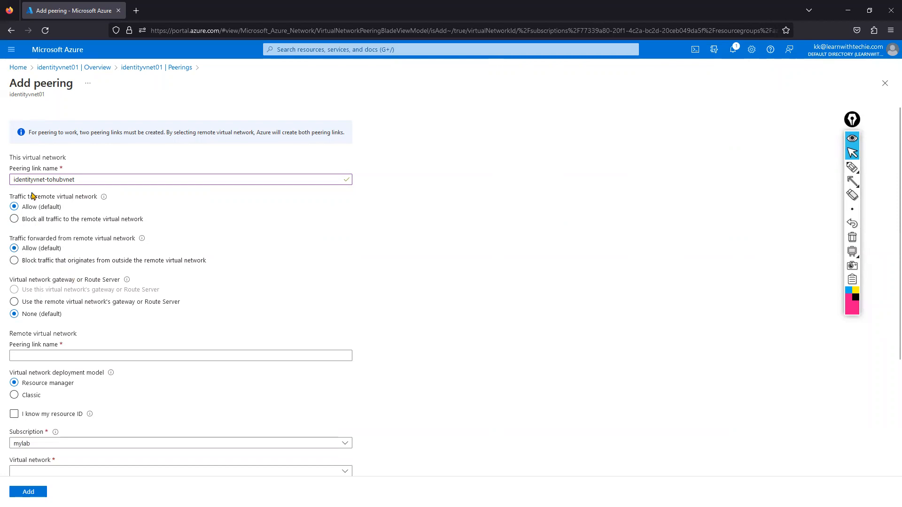
scroll(60, 287, down, 1)
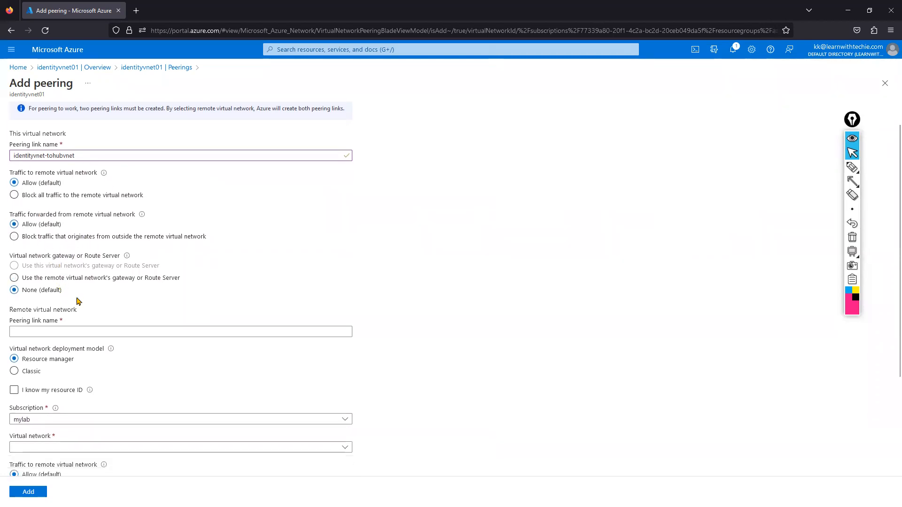
click(20, 280)
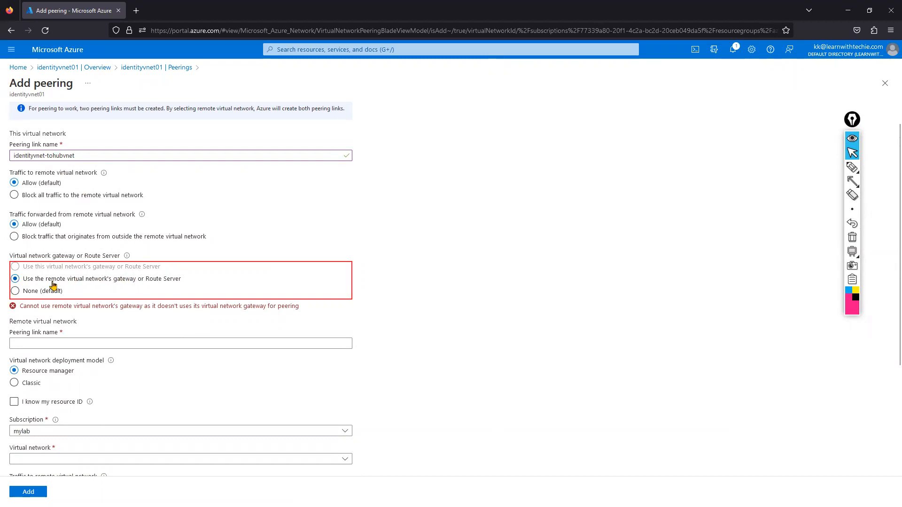
Name the remote virtual network's peering link hubvnet-to-identityvnet.
click(43, 343)
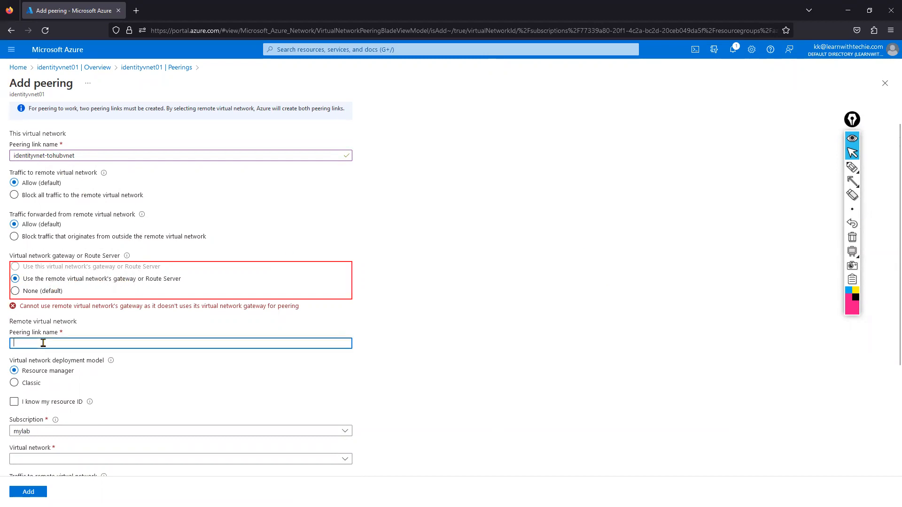
text(hubvnet-to-id)
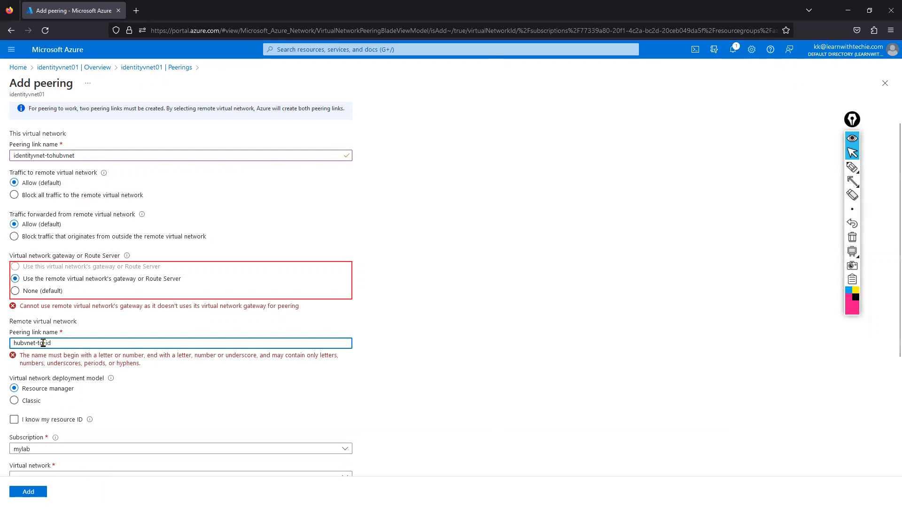
text(entirt)
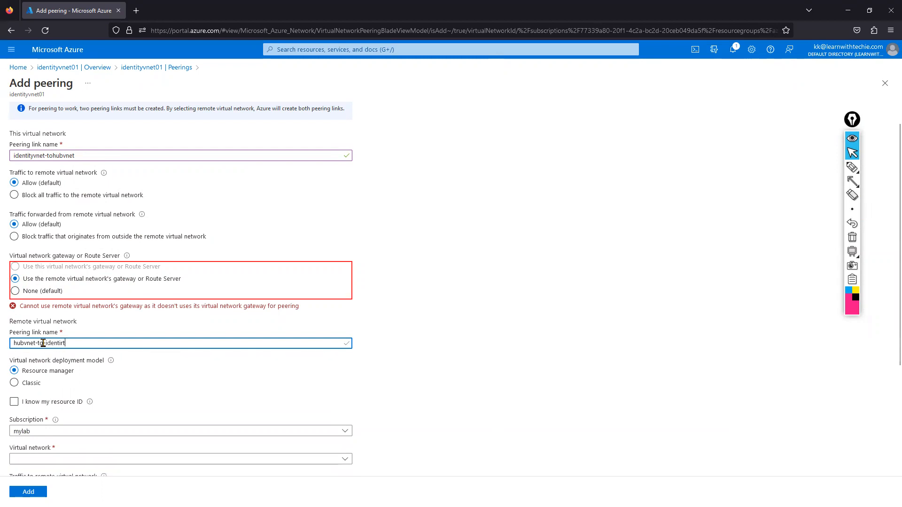
text(vnet)
click(479, 323)
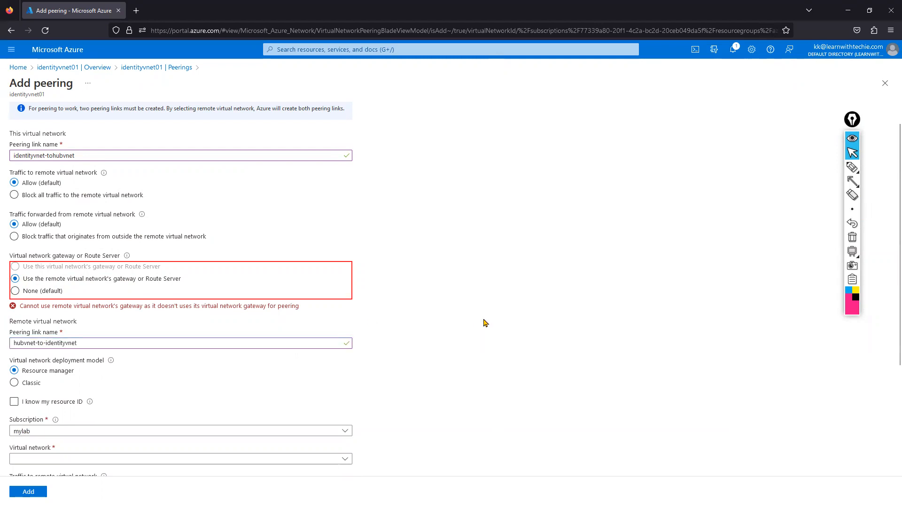
Select hubvnet01 as the remote virtual network, set to block traffic originating outside the remote network and use its own gateway or Route Server.
scroll(474, 335, down, 2)
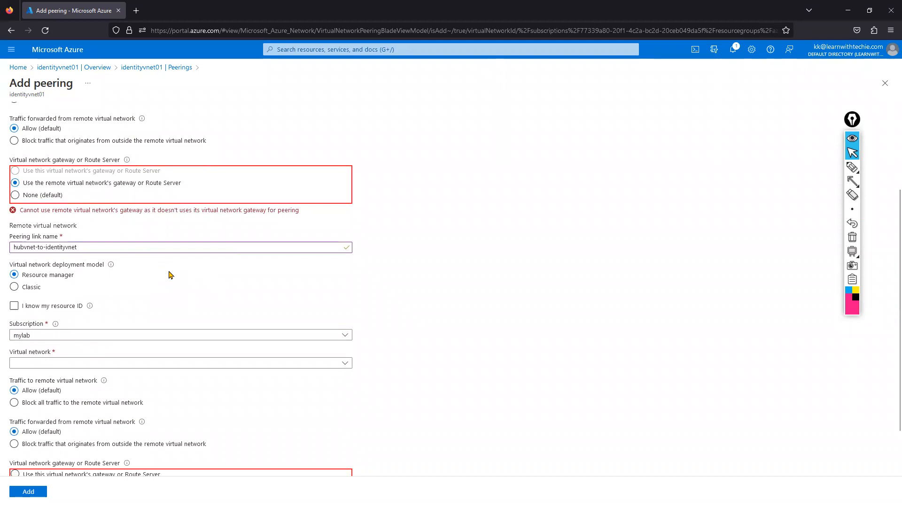
click(48, 364)
click(50, 398)
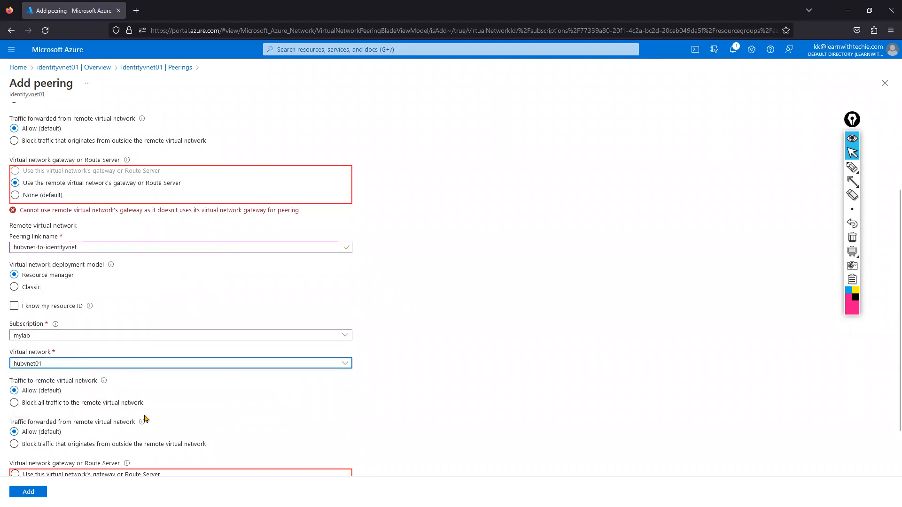
scroll(366, 400, down, 2)
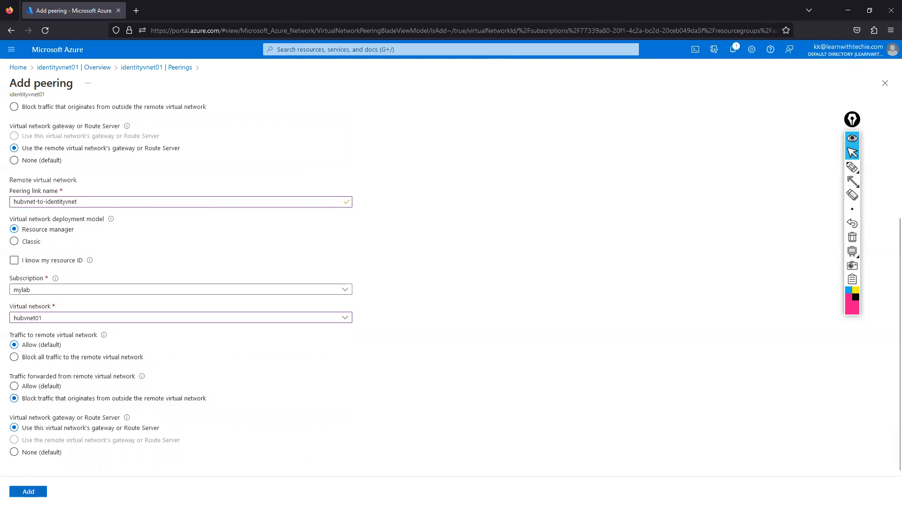
Draw a pink square labelled "secure HUB" over the page, with a circled X labelled "VPN" on one side.
click(852, 167)
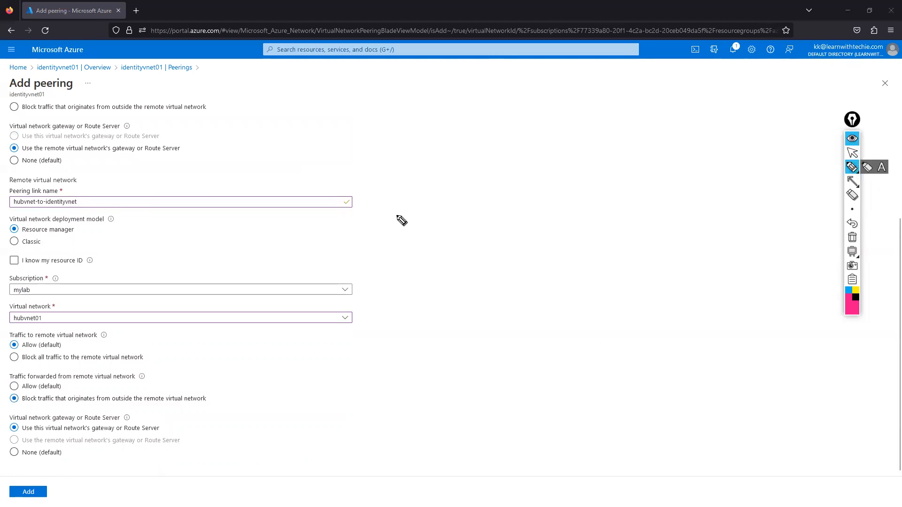
mouse_move(398, 193)
mouse_down()
mouse_move(394, 331)
mouse_move(538, 256)
mouse_move(514, 194)
mouse_move(392, 193)
mouse_up()
mouse_move(421, 145)
mouse_down()
mouse_move(426, 173)
mouse_move(442, 170)
mouse_move(450, 155)
mouse_up()
drag(451, 142, 492, 164)
mouse_move(418, 102)
mouse_down()
mouse_move(416, 123)
mouse_move(462, 111)
mouse_move(474, 96)
mouse_move(508, 113)
mouse_up()
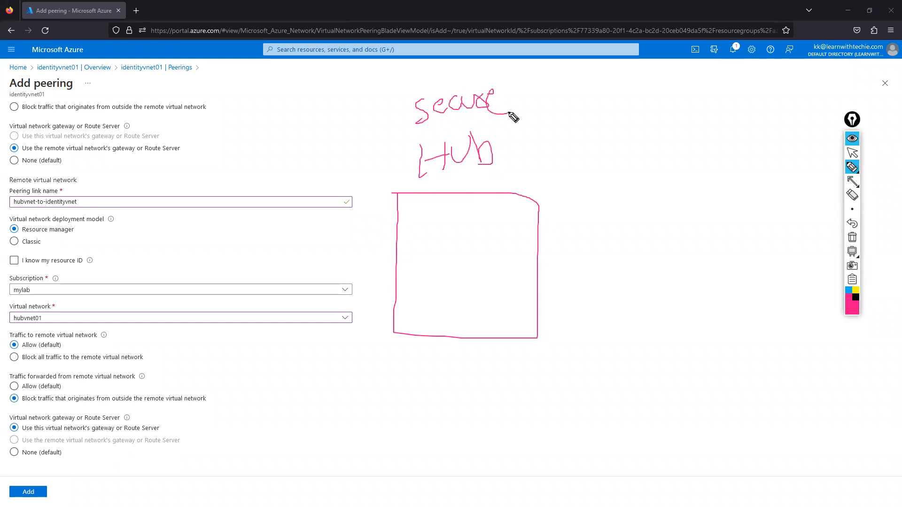
drag(391, 225, 401, 233)
drag(389, 236, 399, 253)
mouse_move(348, 216)
mouse_down()
mouse_move(363, 228)
mouse_move(363, 205)
mouse_move(381, 215)
mouse_up()
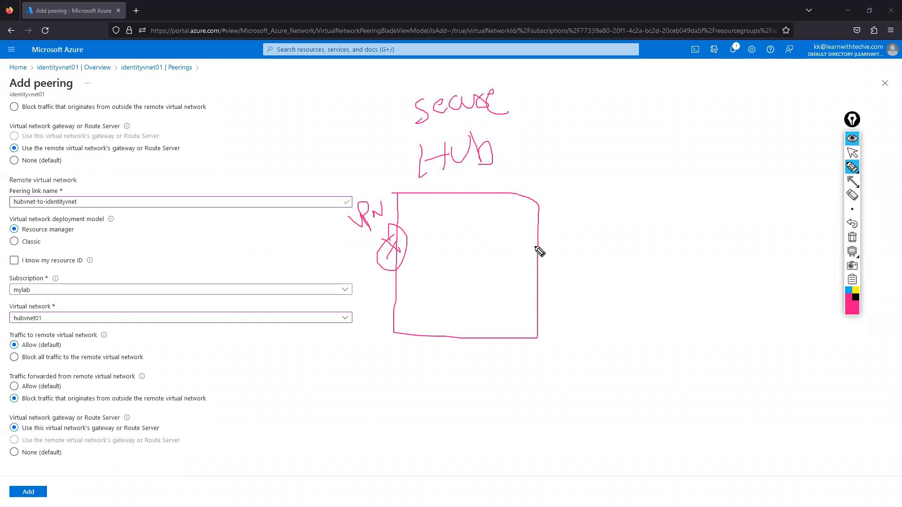
Draw a smaller box inside the hub square, an "Id vnet" box outside it, and a two-headed arrow linking hub and Id vnet.
mouse_move(477, 217)
mouse_down()
mouse_move(477, 294)
mouse_move(507, 294)
mouse_move(519, 249)
mouse_move(498, 216)
mouse_move(476, 217)
mouse_up()
mouse_move(617, 111)
mouse_down()
mouse_move(643, 167)
mouse_move(808, 83)
mouse_move(606, 107)
mouse_move(658, 84)
mouse_move(682, 84)
mouse_up()
drag(680, 80, 695, 72)
mouse_move(582, 93)
mouse_down()
mouse_move(581, 110)
mouse_move(587, 90)
mouse_up()
drag(566, 119, 595, 109)
mouse_move(598, 98)
mouse_down()
mouse_move(586, 107)
mouse_move(603, 108)
mouse_up()
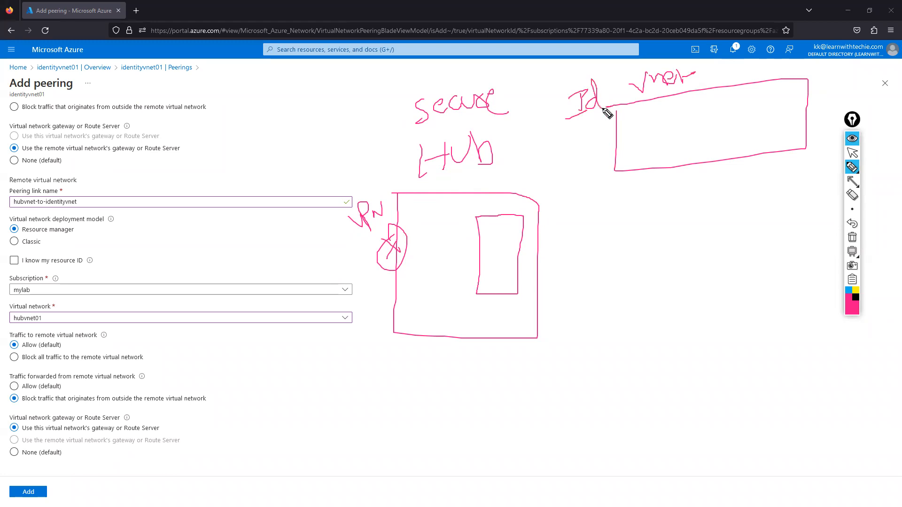
mouse_move(536, 229)
mouse_down()
mouse_move(609, 156)
mouse_move(603, 149)
mouse_up()
mouse_move(546, 208)
mouse_down()
mouse_move(538, 227)
mouse_move(553, 226)
mouse_up()
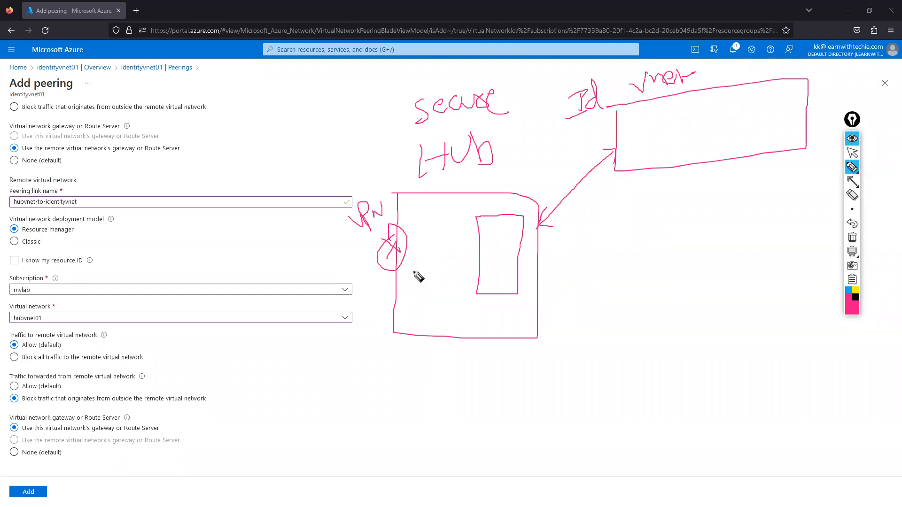
Draw an "on-prem" box with its own circled X and connect it to the hub's VPN symbol.
mouse_move(129, 235)
mouse_down()
mouse_move(125, 300)
mouse_move(199, 306)
mouse_move(122, 233)
mouse_up()
mouse_move(188, 259)
mouse_down()
mouse_move(203, 279)
mouse_move(185, 285)
mouse_move(374, 264)
mouse_up()
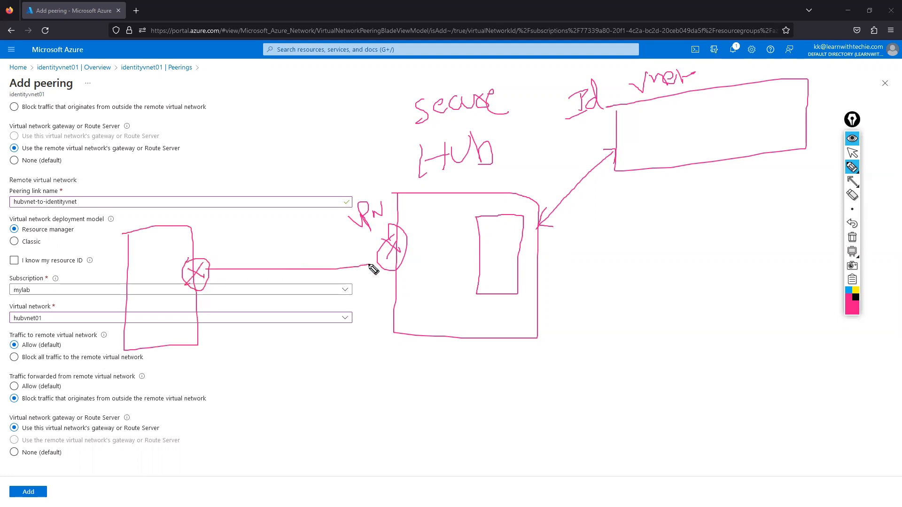
mouse_move(140, 201)
mouse_down()
mouse_move(138, 219)
mouse_move(157, 204)
mouse_move(182, 207)
mouse_move(210, 186)
mouse_move(242, 186)
mouse_up()
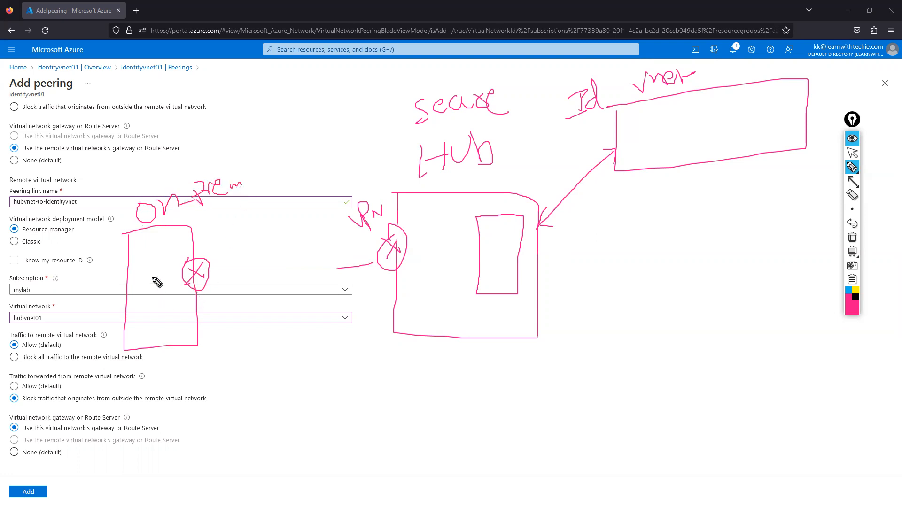
drag(134, 278, 385, 253)
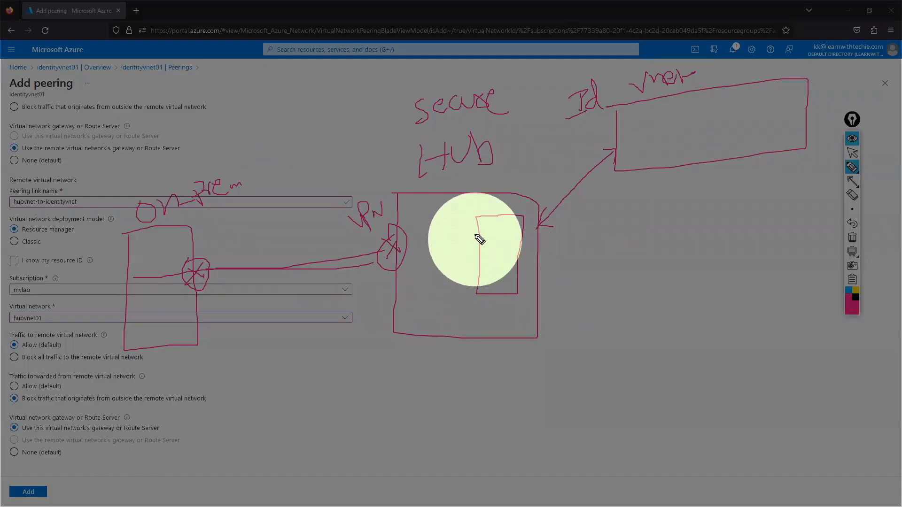
Circle the forwarded-traffic Allow (default) option and the word "secure", and trace a path from the VPN symbol to the Id vnet box.
click(548, 222)
mouse_move(22, 379)
mouse_down()
mouse_move(2, 389)
mouse_move(24, 391)
mouse_up()
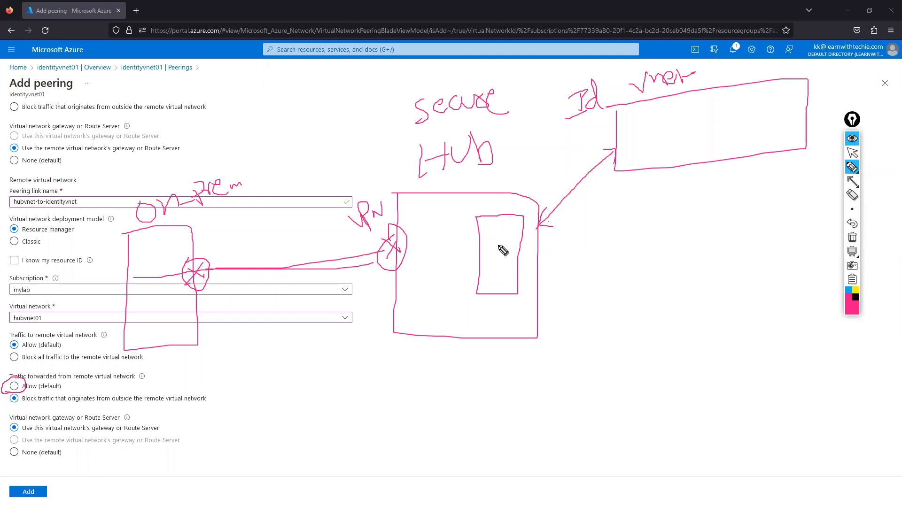
mouse_move(405, 243)
mouse_down()
mouse_move(454, 205)
mouse_move(511, 201)
mouse_move(546, 217)
mouse_move(661, 121)
mouse_up()
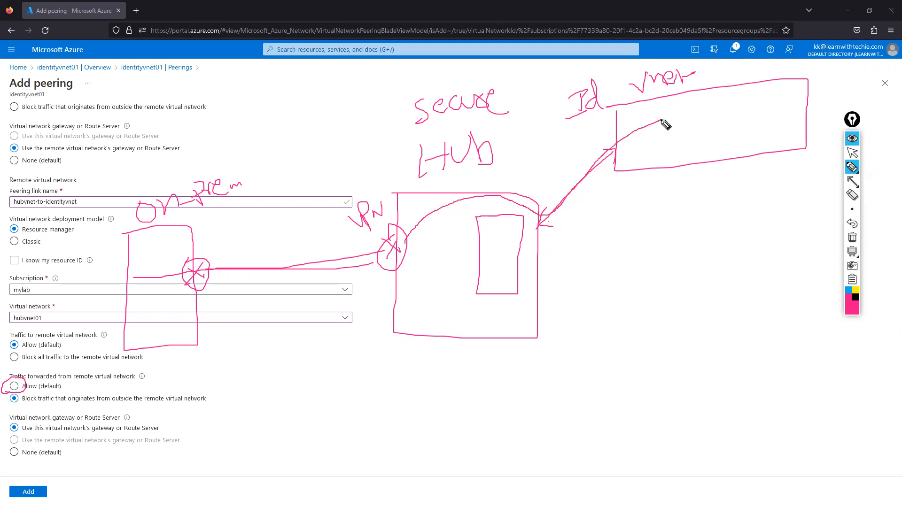
mouse_move(416, 123)
mouse_down()
mouse_move(497, 122)
mouse_move(492, 81)
mouse_move(399, 101)
mouse_move(426, 124)
mouse_move(446, 123)
mouse_up()
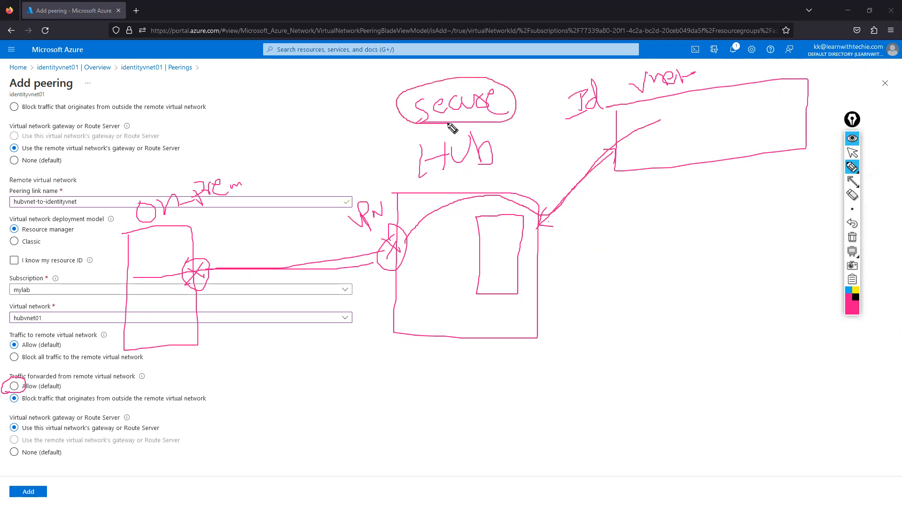
Undo the circles around Allow (default) and "secure" and the traced path to the Id vnet box.
key(ctrl+z)
key(ctrl+z)
key(ctrl+z)
key(ctrl+z)
key(ctrl+z)
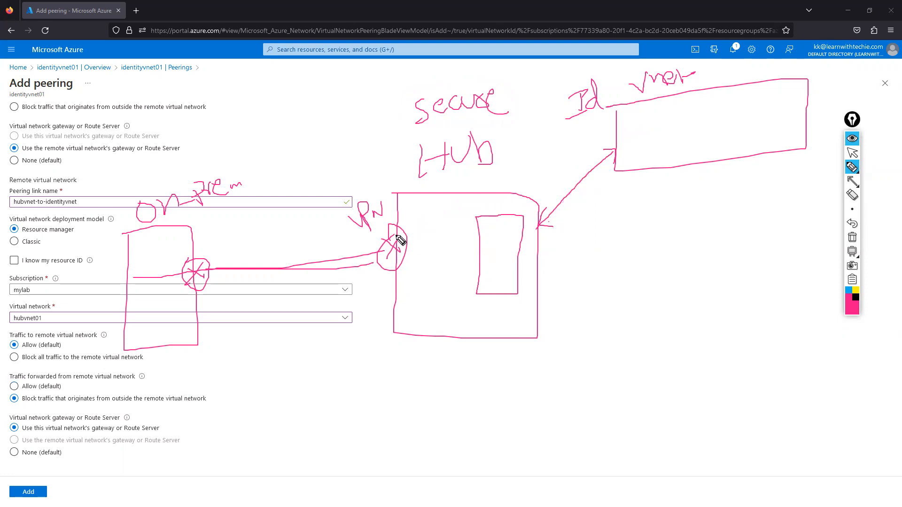
Trace traffic from the VPN symbol through the hub's inner box to Id vnet and three outgoing lines, and add a "UDR" box.
mouse_move(356, 231)
mouse_down()
mouse_move(373, 200)
mouse_move(363, 230)
mouse_move(432, 229)
mouse_move(477, 244)
mouse_move(531, 237)
mouse_move(641, 130)
mouse_up()
drag(516, 237, 736, 235)
drag(511, 254, 708, 272)
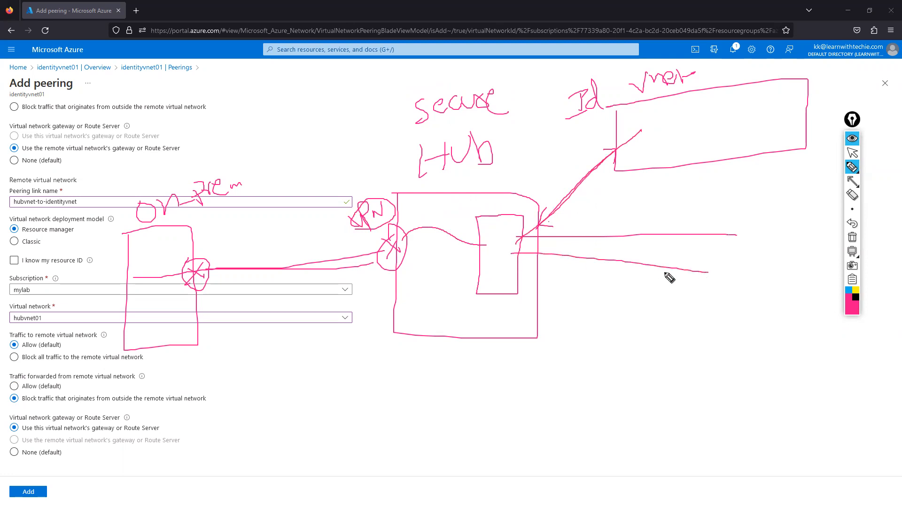
drag(510, 248, 722, 313)
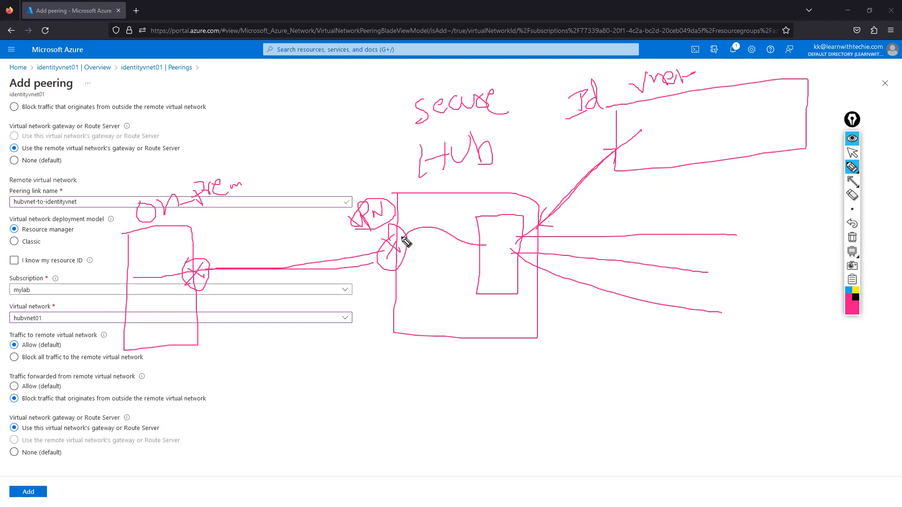
mouse_move(407, 218)
mouse_down()
mouse_move(438, 197)
mouse_move(427, 238)
mouse_move(403, 230)
mouse_move(417, 207)
mouse_up()
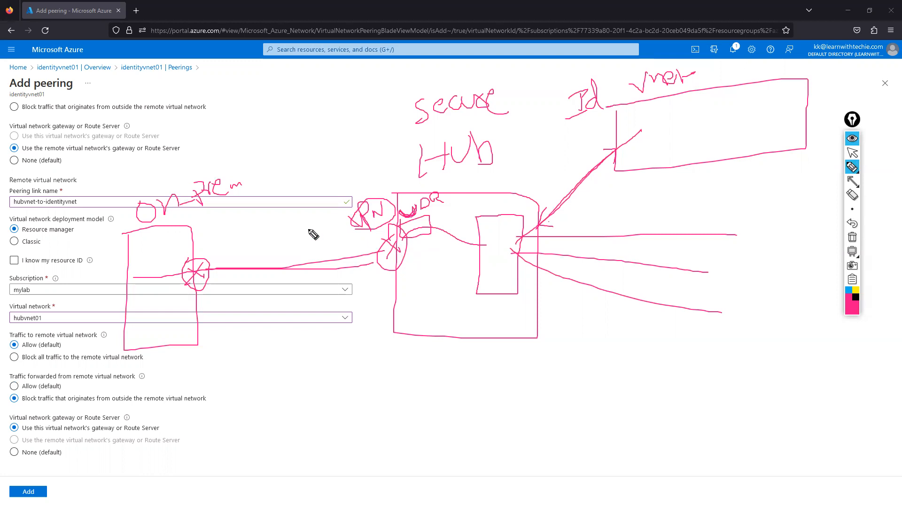
Trace the on-prem traffic through the VPN symbol into the hub's inner box and mark that box with an X.
drag(144, 277, 389, 261)
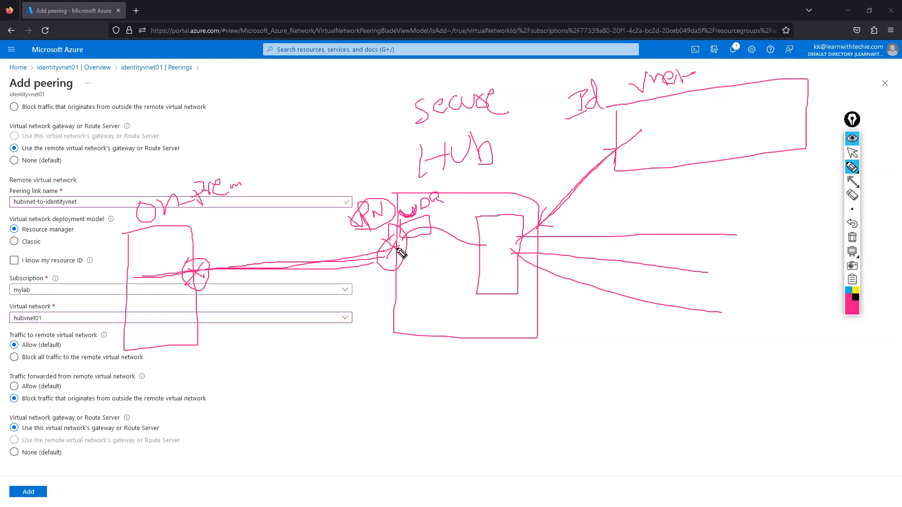
drag(398, 246, 488, 245)
mouse_move(386, 248)
mouse_down()
mouse_move(492, 244)
mouse_move(478, 256)
mouse_up()
mouse_move(538, 228)
mouse_down()
mouse_move(558, 217)
mouse_move(559, 225)
mouse_up()
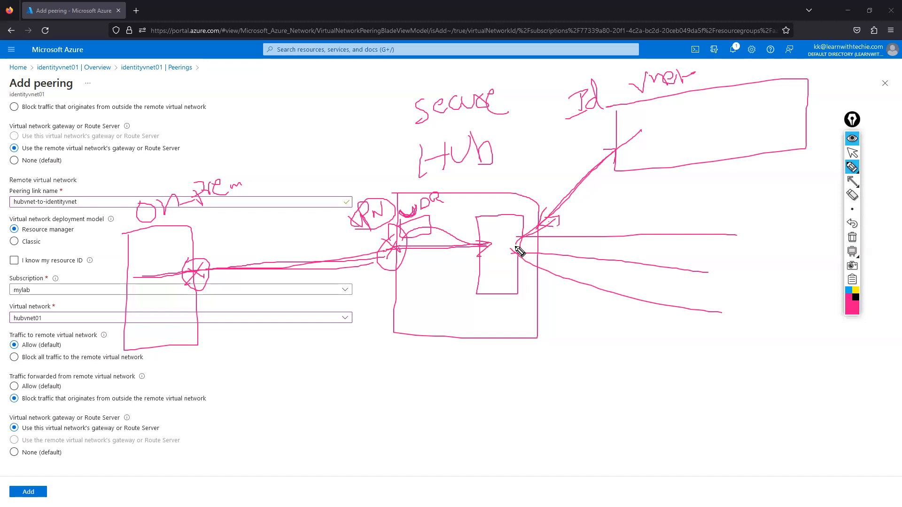
mouse_move(500, 240)
mouse_down()
mouse_move(513, 254)
mouse_move(498, 257)
mouse_up()
mouse_move(497, 240)
mouse_down()
mouse_move(511, 253)
mouse_move(498, 255)
mouse_up()
Underline and circle the option blocking outside traffic, cross the Id vnet connection and add a check mark beside the hub.
drag(8, 403, 66, 409)
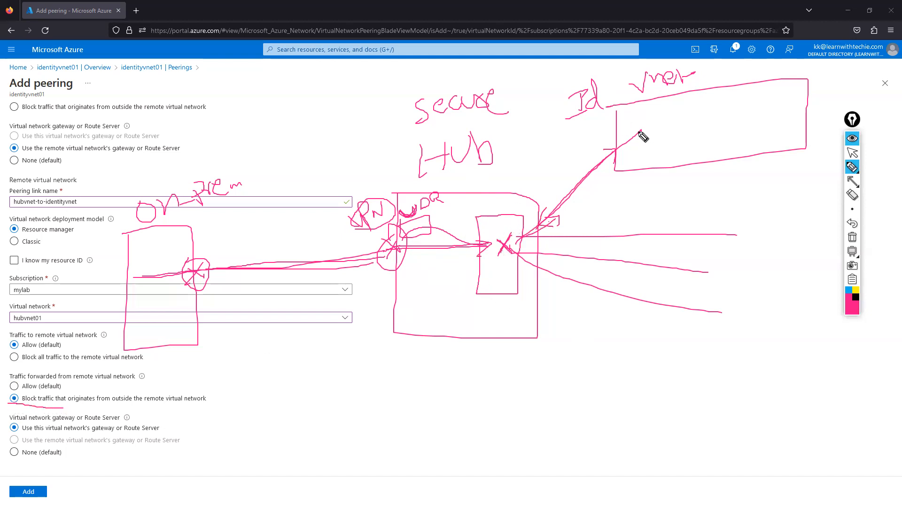
mouse_move(613, 140)
mouse_down()
mouse_move(635, 155)
mouse_move(615, 167)
mouse_up()
mouse_move(535, 190)
mouse_down()
mouse_move(546, 201)
mouse_move(558, 171)
mouse_up()
mouse_move(109, 404)
mouse_down()
mouse_move(216, 403)
mouse_move(159, 393)
mouse_move(6, 403)
mouse_move(120, 411)
mouse_up()
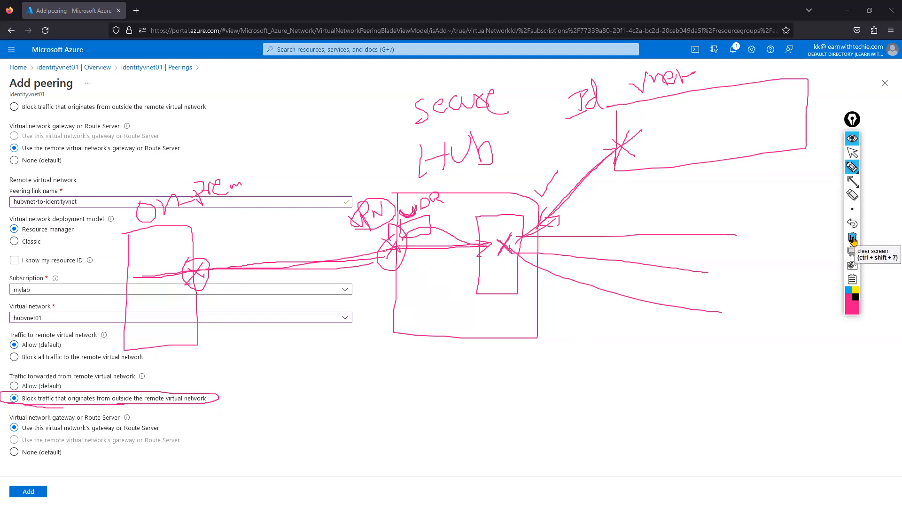
Clear all drawn annotations and add the configured peering between identityvnet01 and hubvnet01.
click(853, 241)
click(853, 152)
click(30, 491)
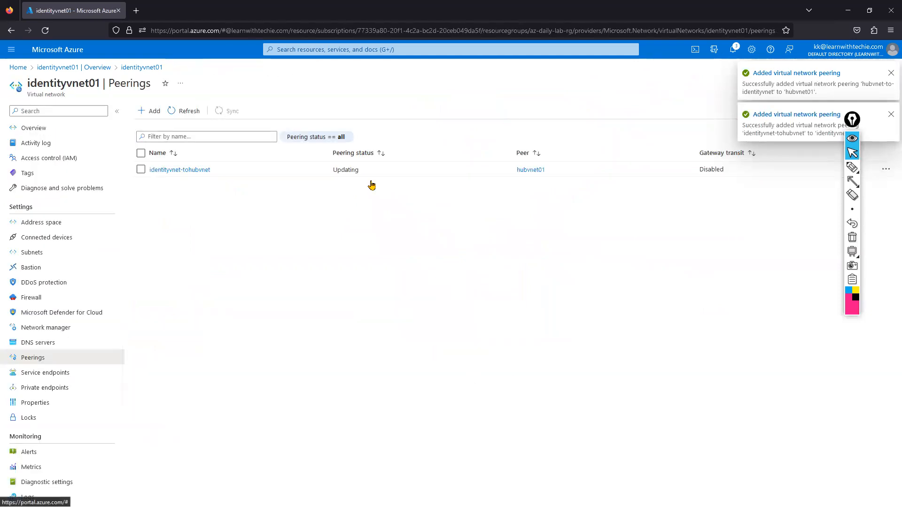
Dismiss the peering notifications and refresh identityvnet01's peerings to check the peering status.
click(890, 73)
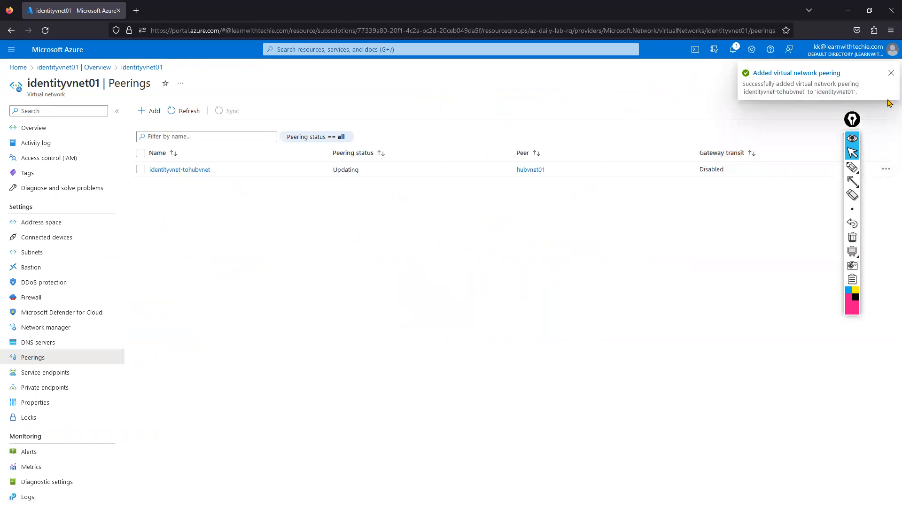
click(891, 73)
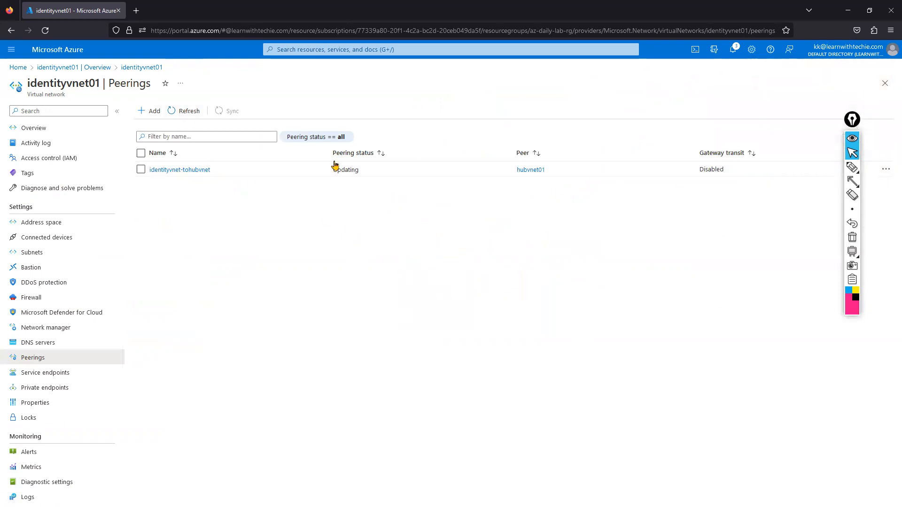
drag(332, 171, 360, 180)
click(368, 242)
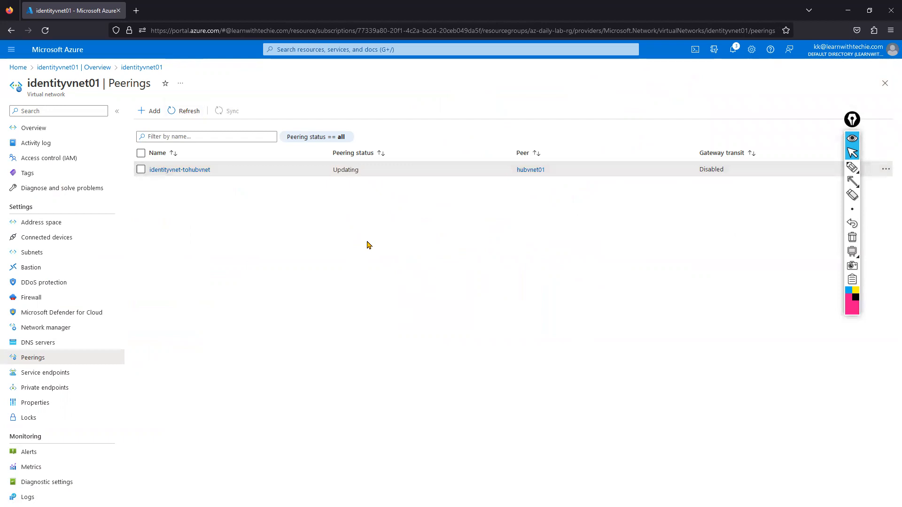
click(187, 114)
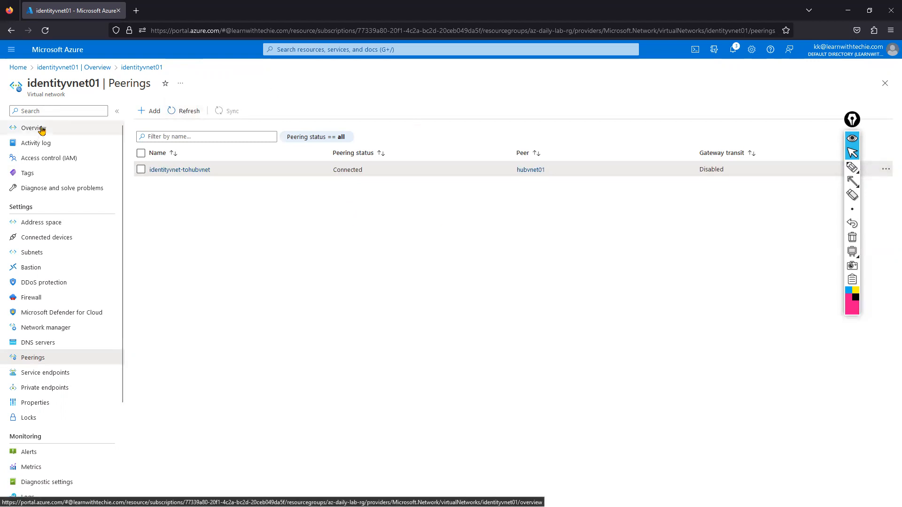
Search the portal for "routetable", open Route tables and start creating a route table.
click(19, 68)
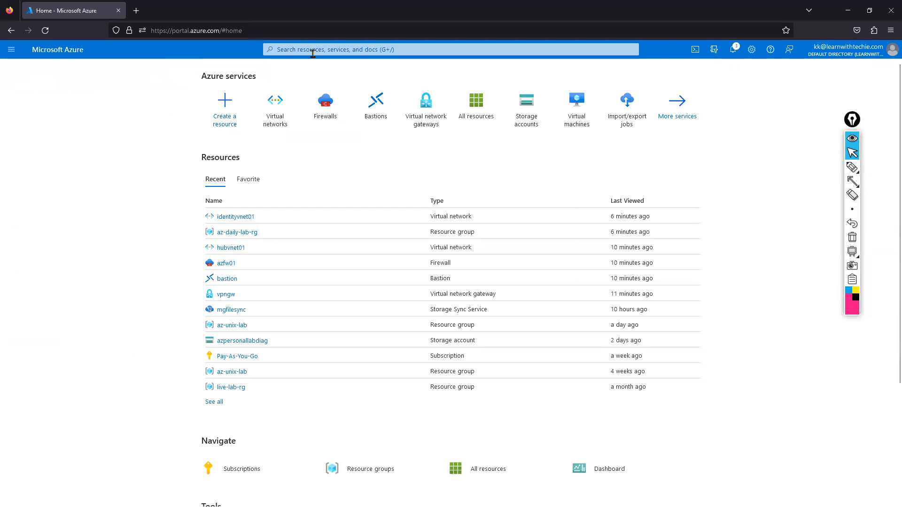
click(310, 49)
text(routetable)
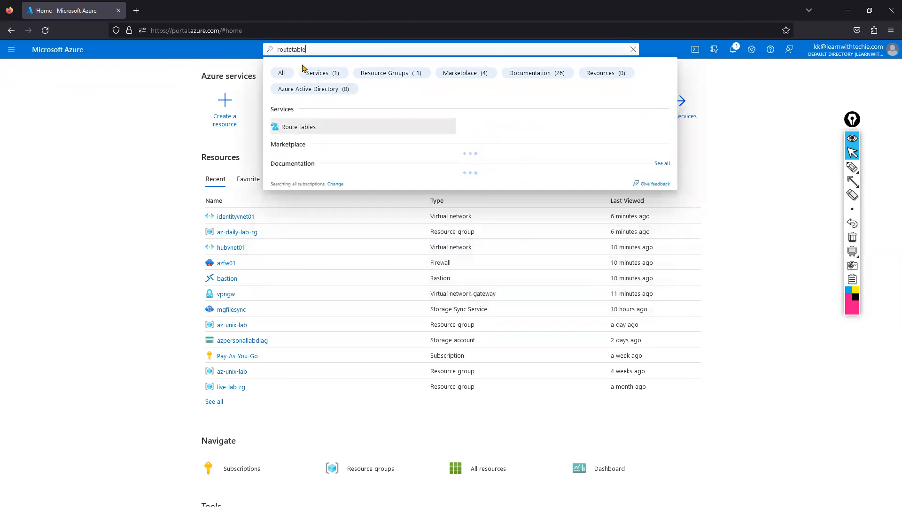
click(302, 127)
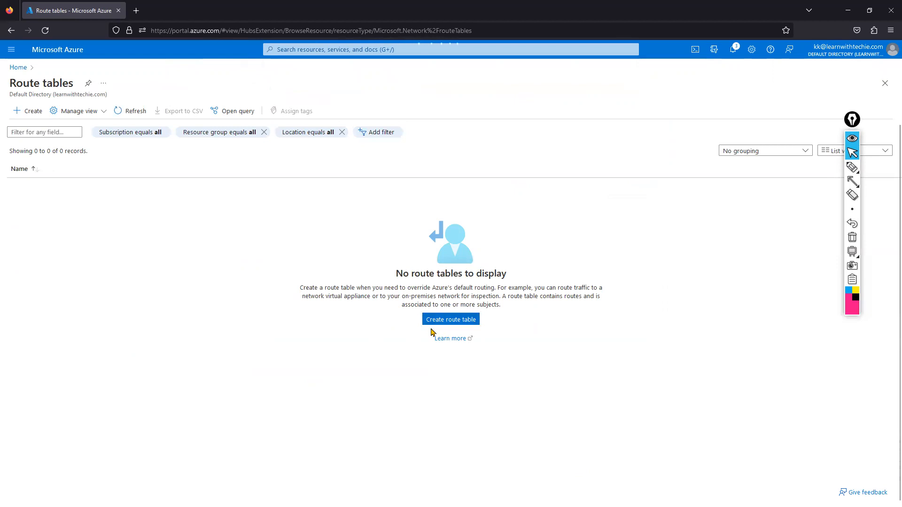
click(432, 324)
Set the route table's subscription to mylab and its resource group to az-daily-lab-rg.
click(155, 182)
click(157, 226)
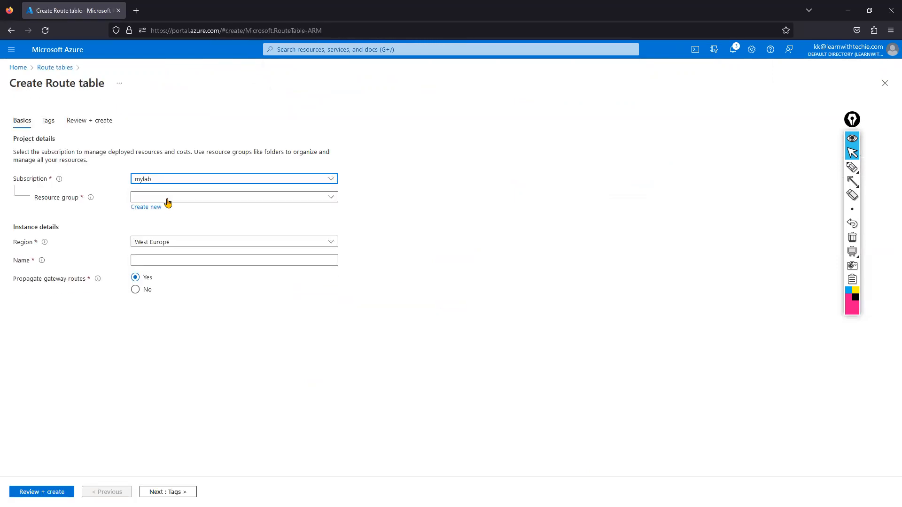
click(168, 199)
click(167, 230)
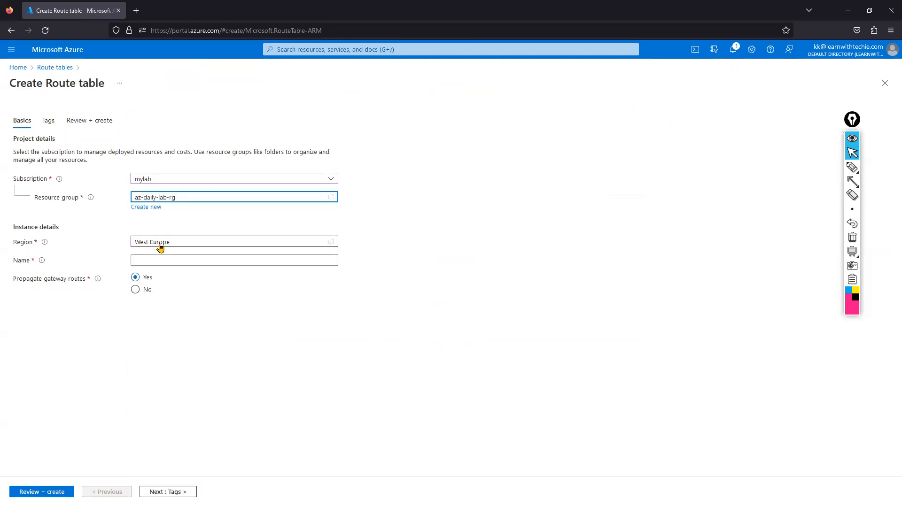
Set the route table's region to East US 2 and its name to gatewayrt.
click(159, 242)
text(east)
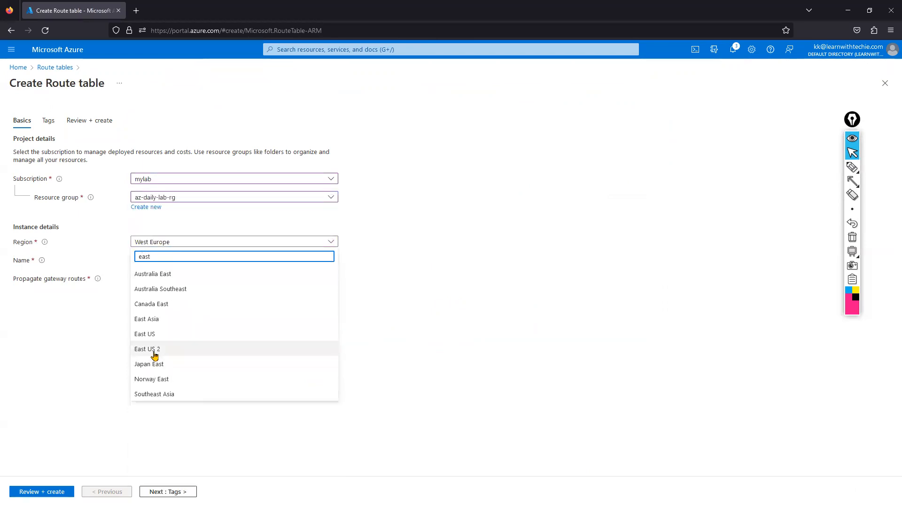
click(155, 350)
click(154, 260)
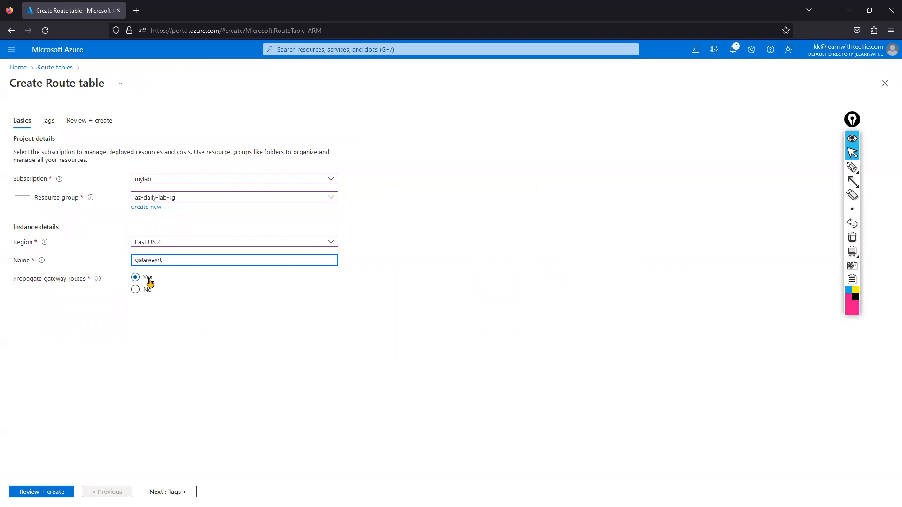
Skip the tags, review the gatewayrt settings and create the route table.
click(167, 492)
click(195, 492)
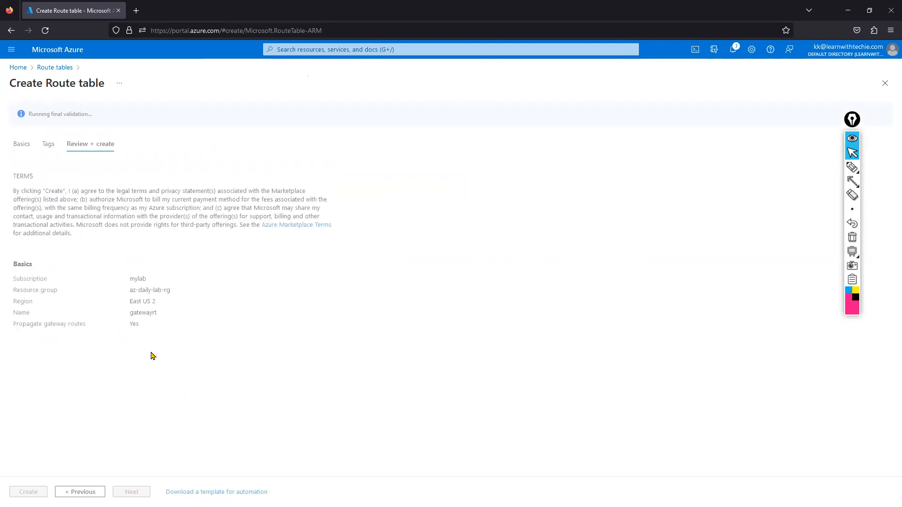
click(14, 488)
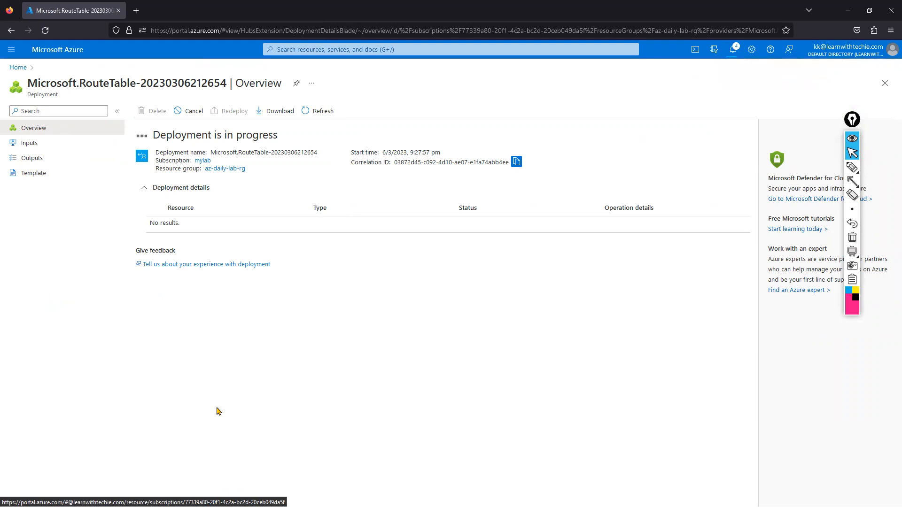
Open the subnets of identityvnet01 and examine which route table is associated with ADSUBNET.
click(17, 69)
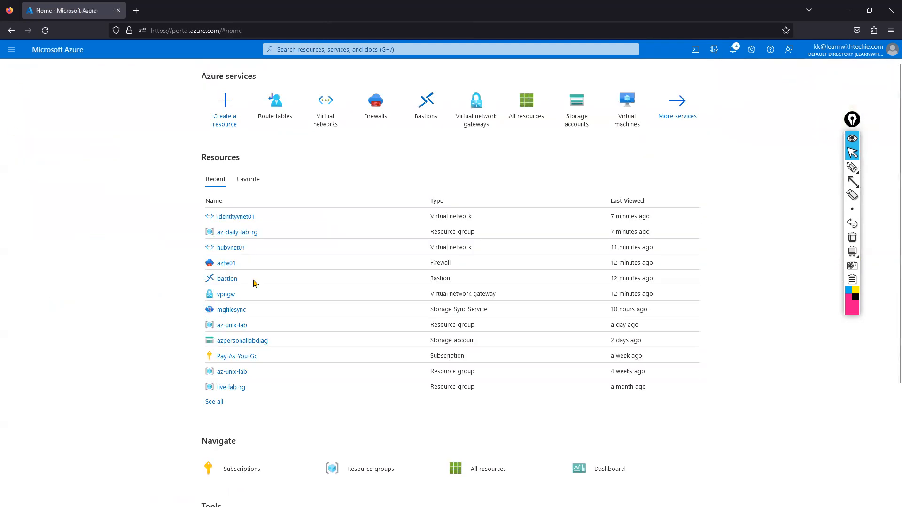
click(332, 122)
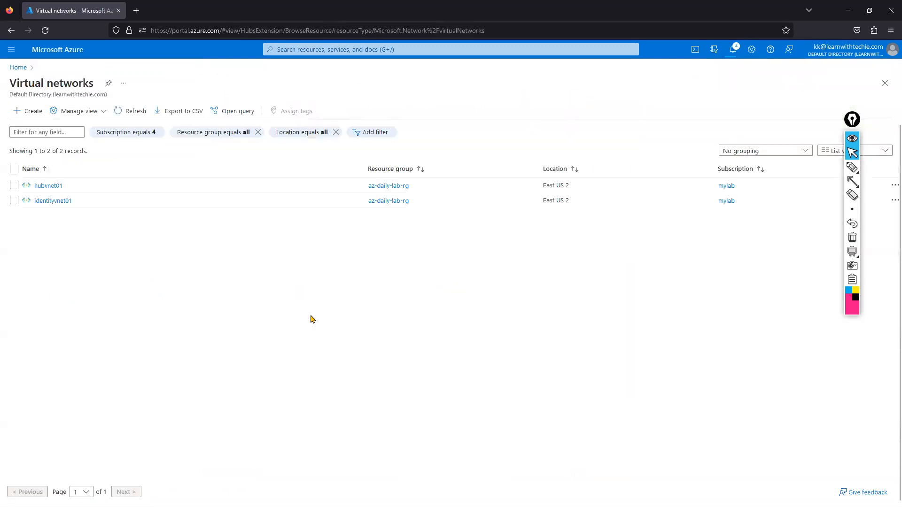
click(56, 202)
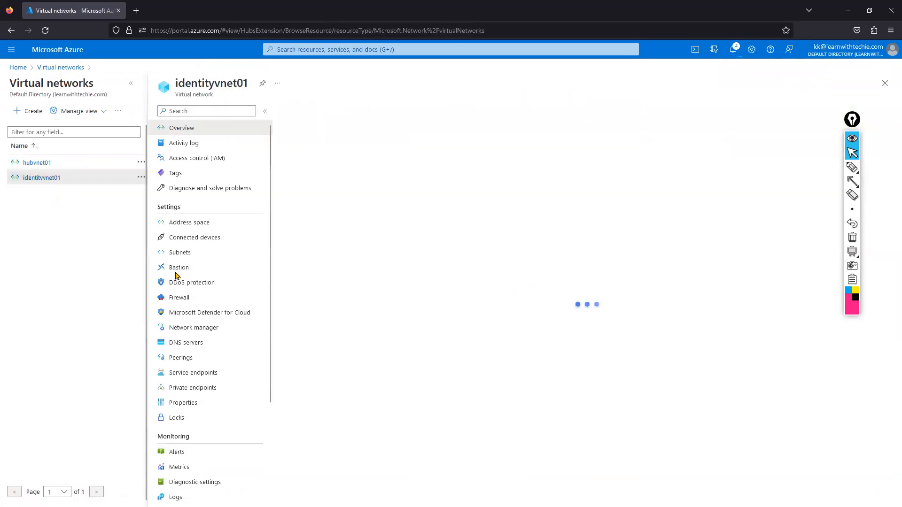
click(130, 84)
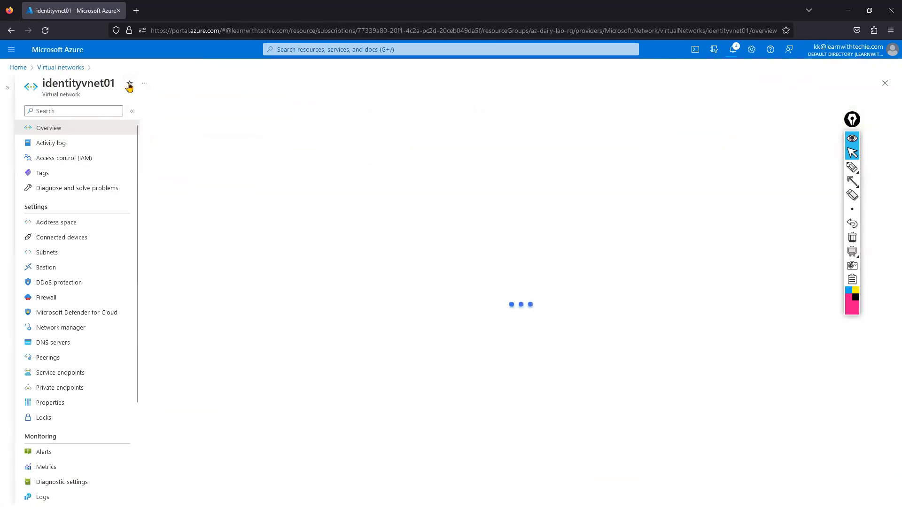
click(59, 253)
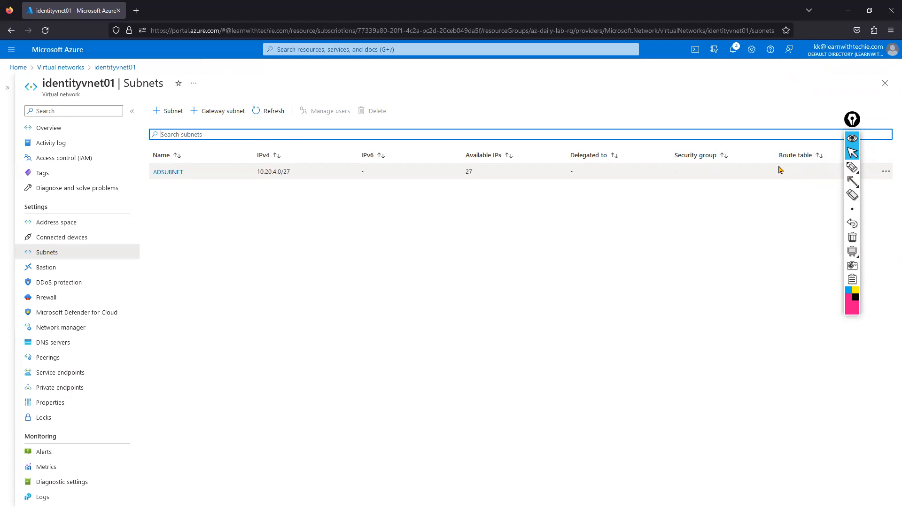
Return to the portal home page and check the notifications for the route table deployment.
click(106, 68)
click(64, 69)
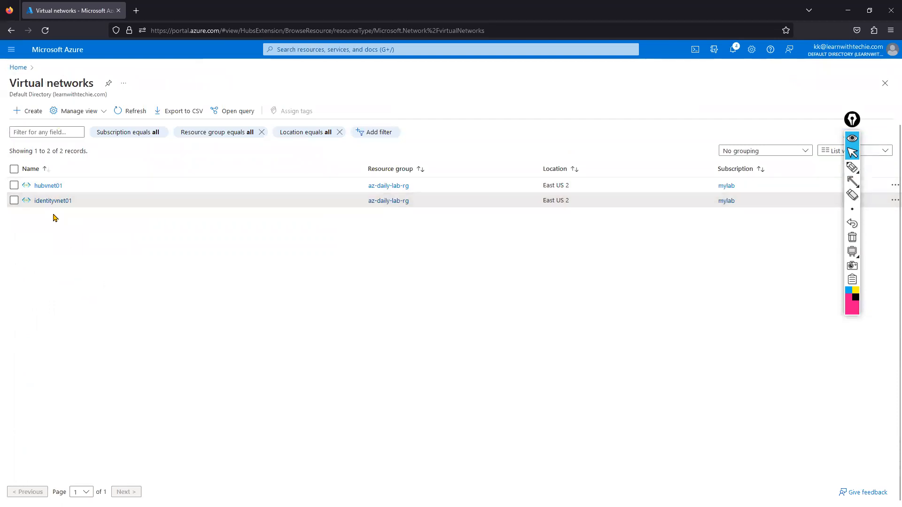
click(19, 68)
click(730, 51)
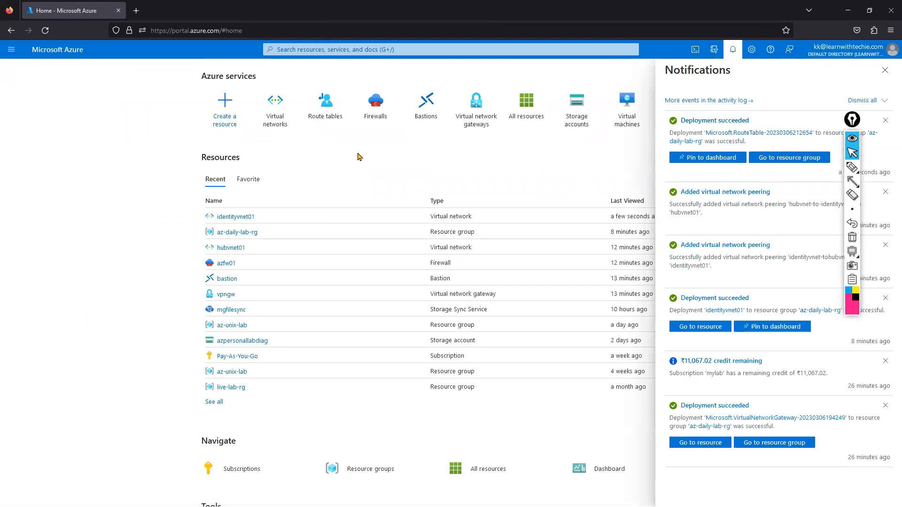
Search the portal for "route table", open Route tables and go to the routes of gatewayrt.
click(342, 51)
text(route )
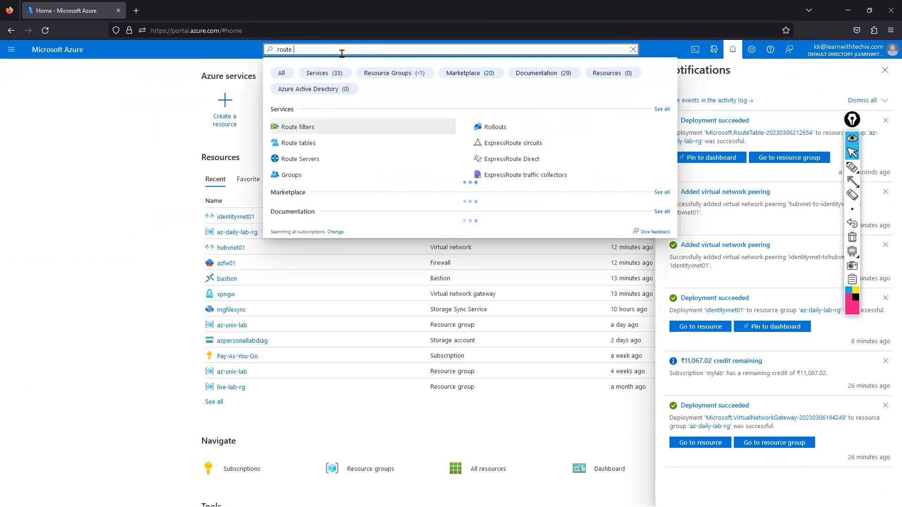
text(table)
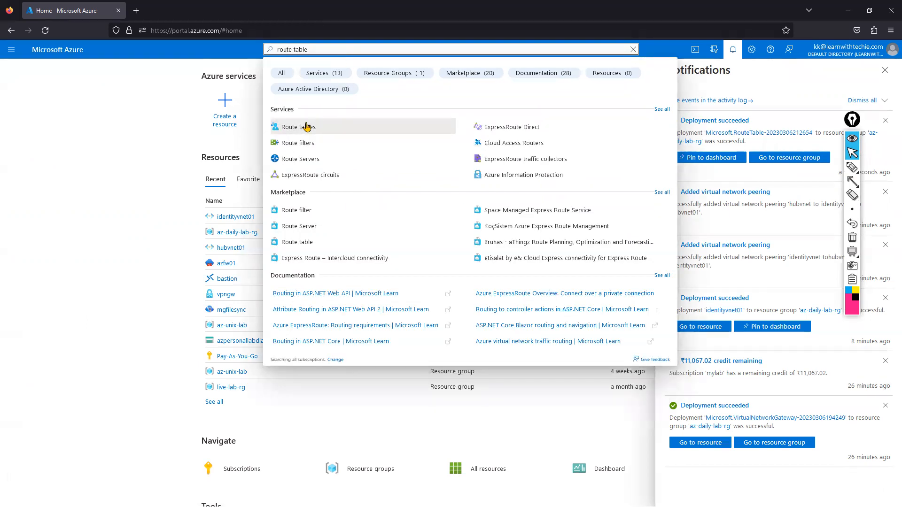
click(307, 127)
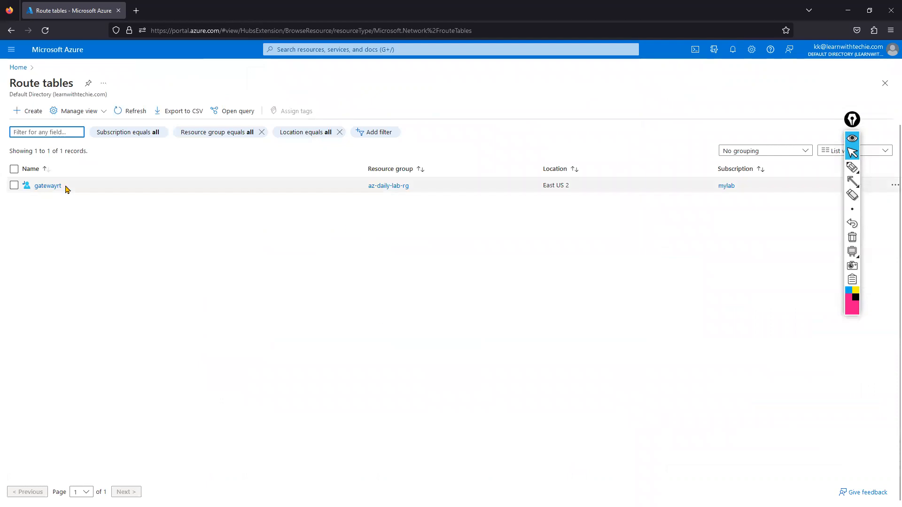
click(57, 186)
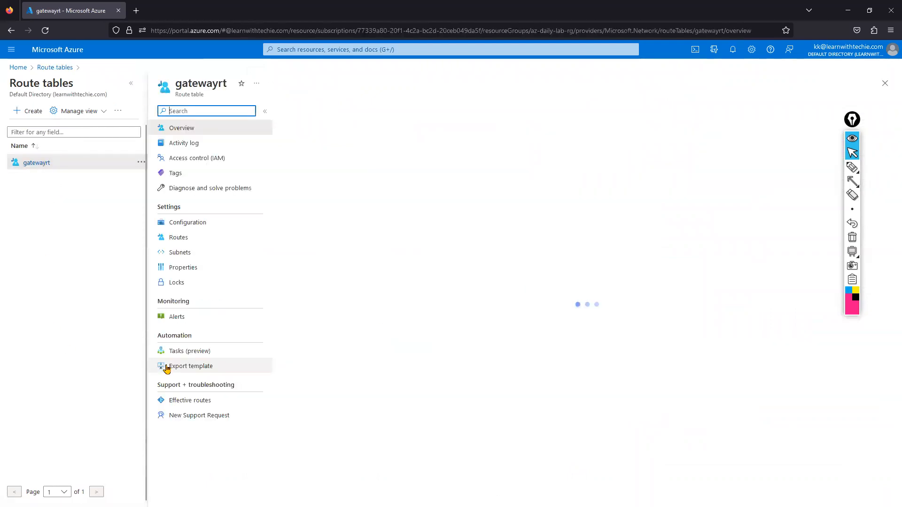
click(133, 84)
click(62, 238)
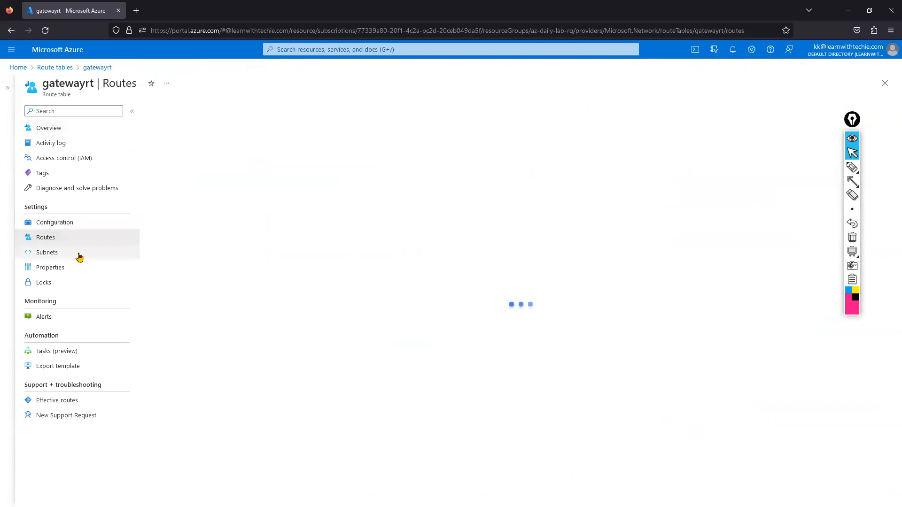
Start a new route in gatewayrt named rule01 with IP Addresses as the destination address prefix.
click(165, 111)
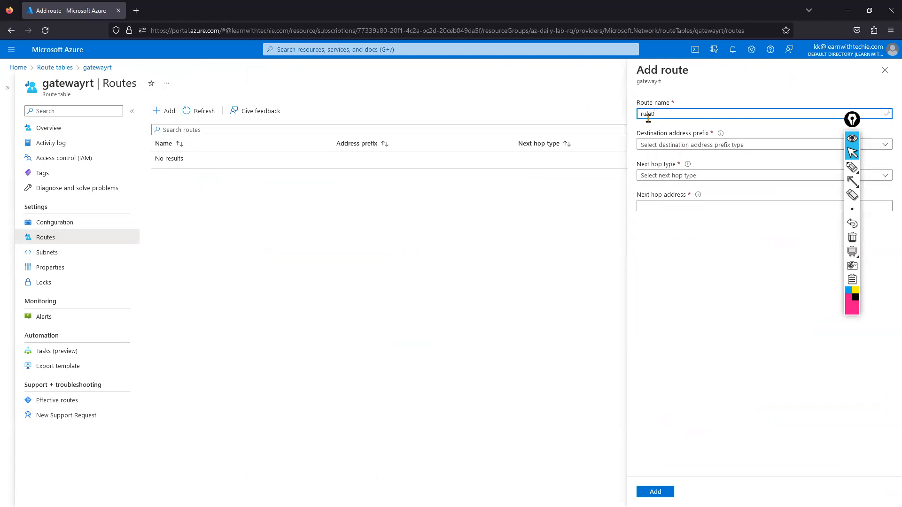
click(685, 145)
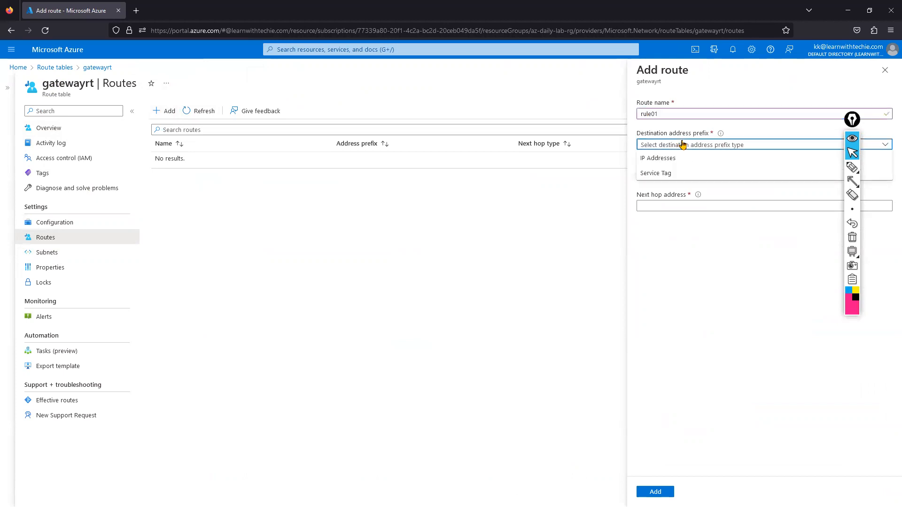
click(661, 158)
click(662, 179)
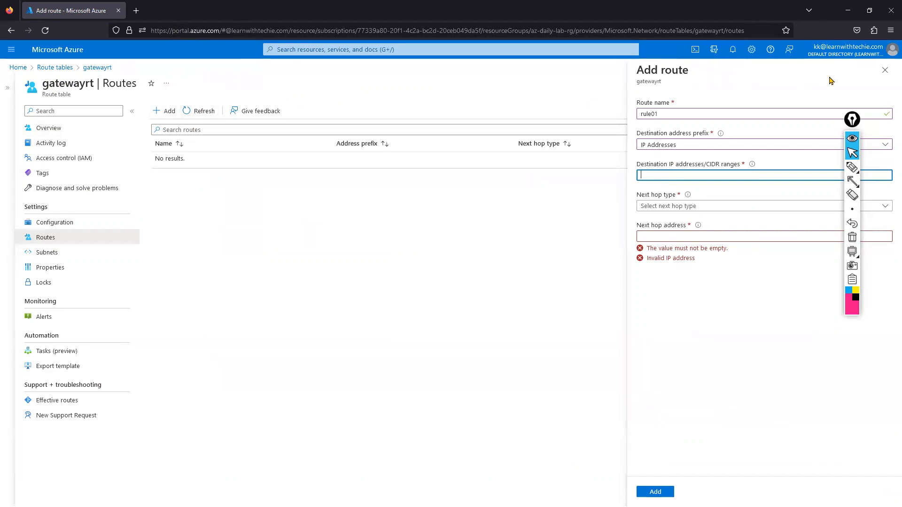
Switch to a maximized Google Chrome window and search the web for "azure vpn gateway subnet size".
click(848, 10)
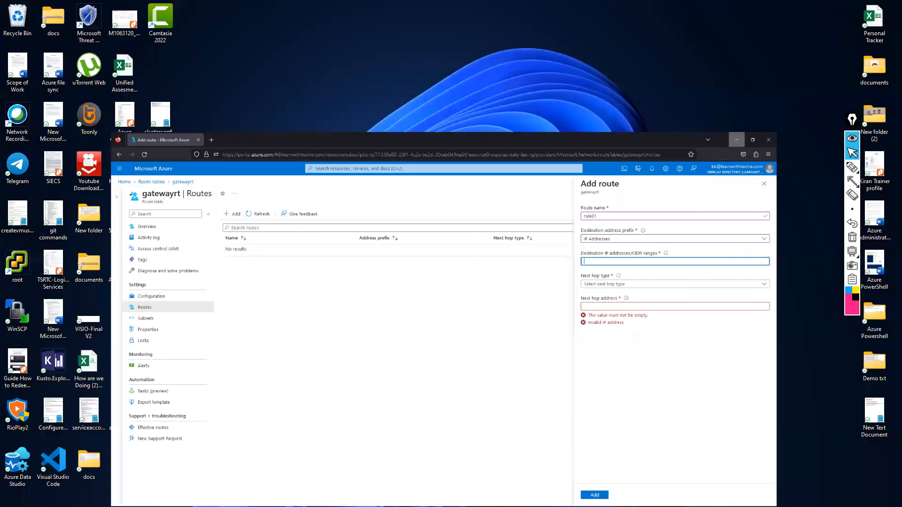
right_click(389, 496)
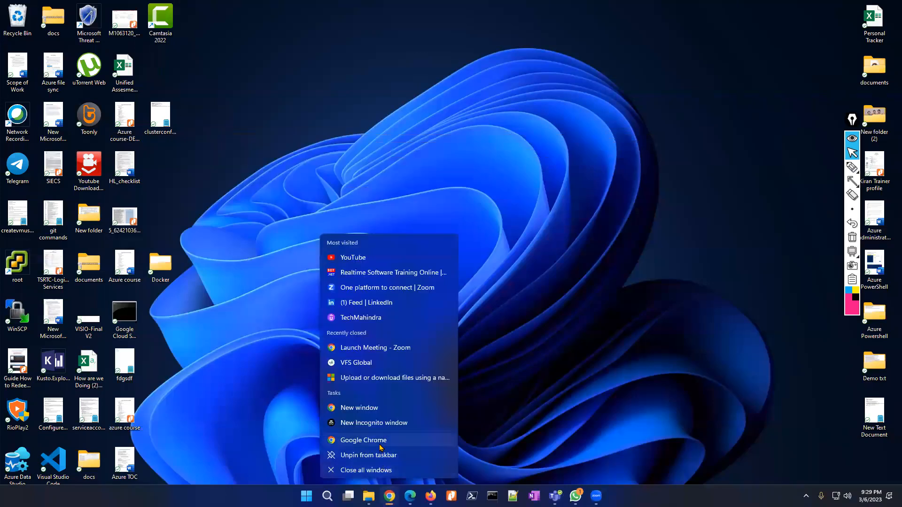
click(381, 440)
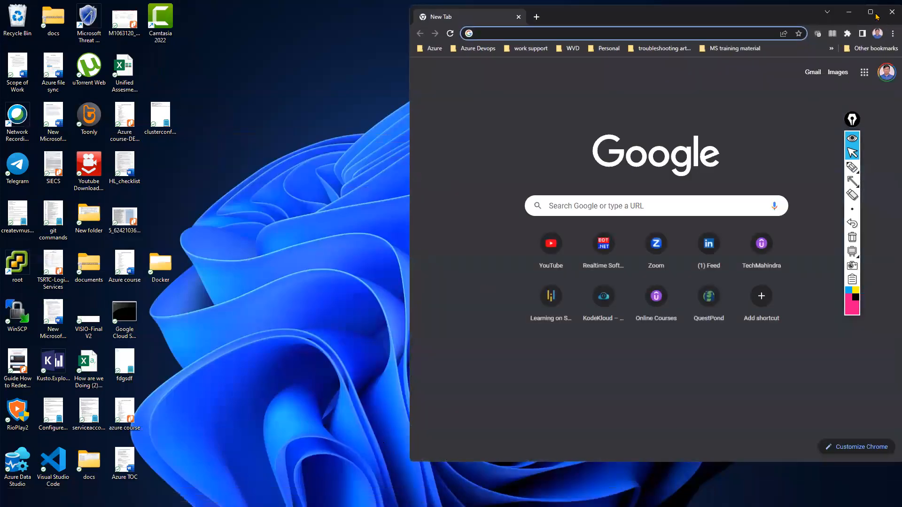
click(869, 13)
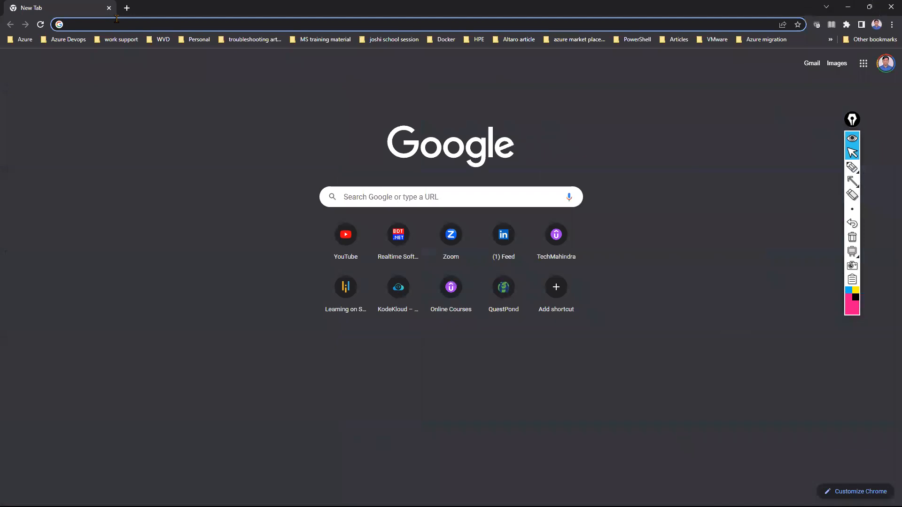
text(azure vpn gateway subnet size)
key(Return)
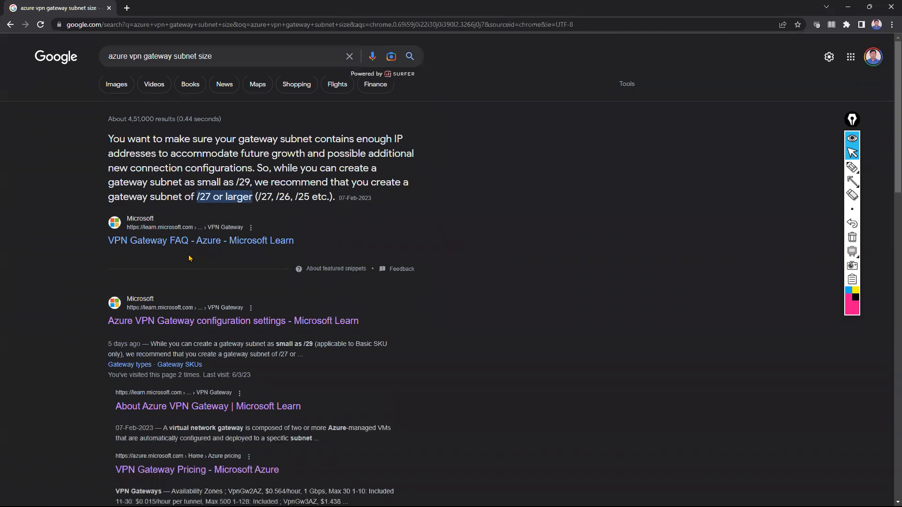
Open Microsoft's Azure VPN Gateway configuration settings article and find the note in its Gateway subnet section.
click(211, 322)
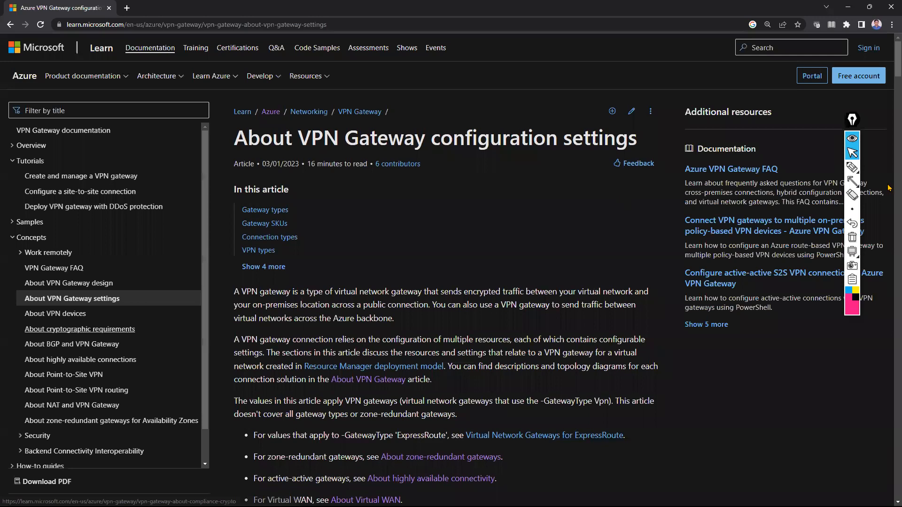
scroll(888, 149, down, 4)
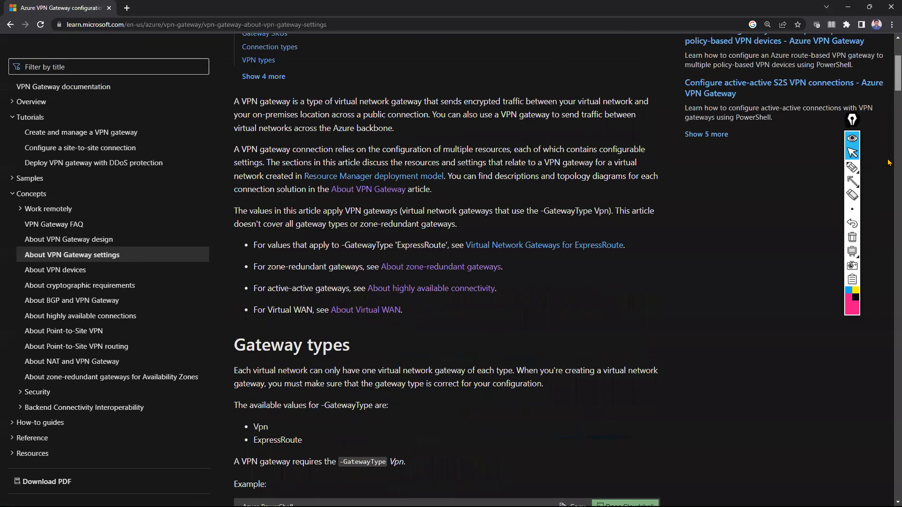
scroll(889, 163, down, 20)
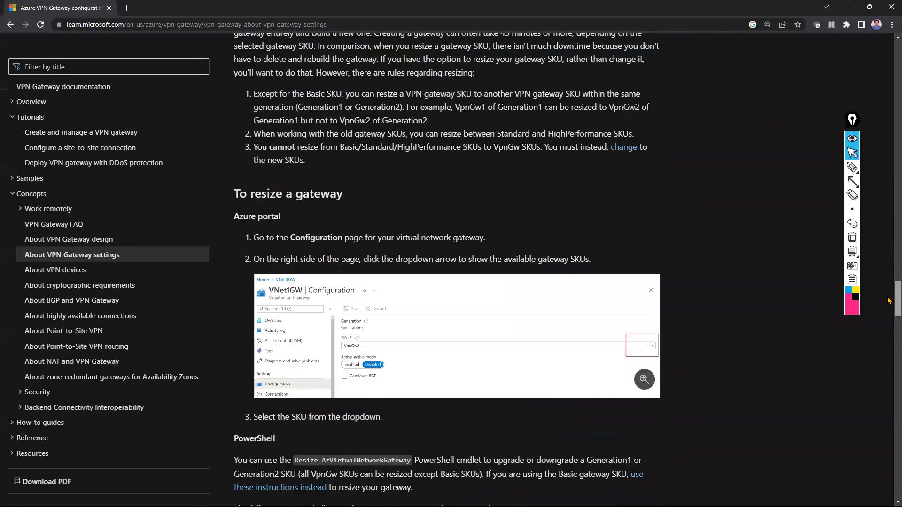
scroll(889, 301, down, 5)
scroll(888, 316, down, 14)
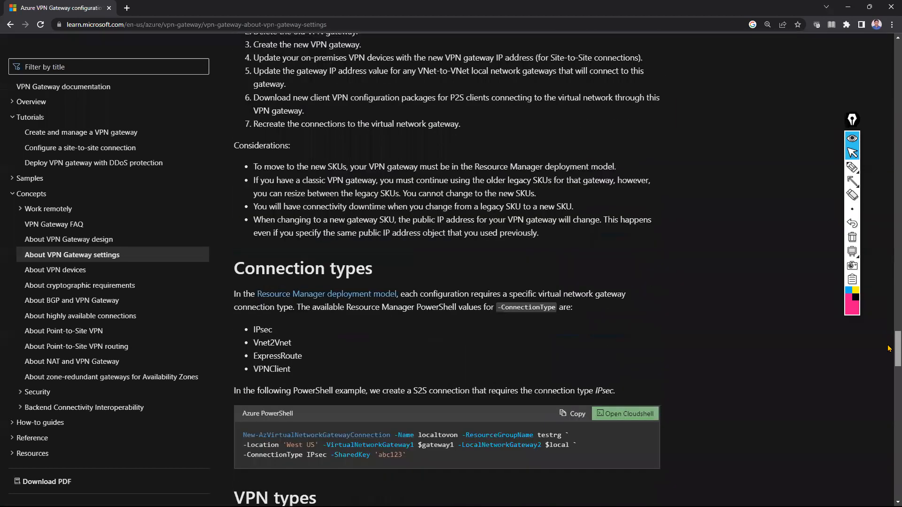
scroll(888, 384, down, 7)
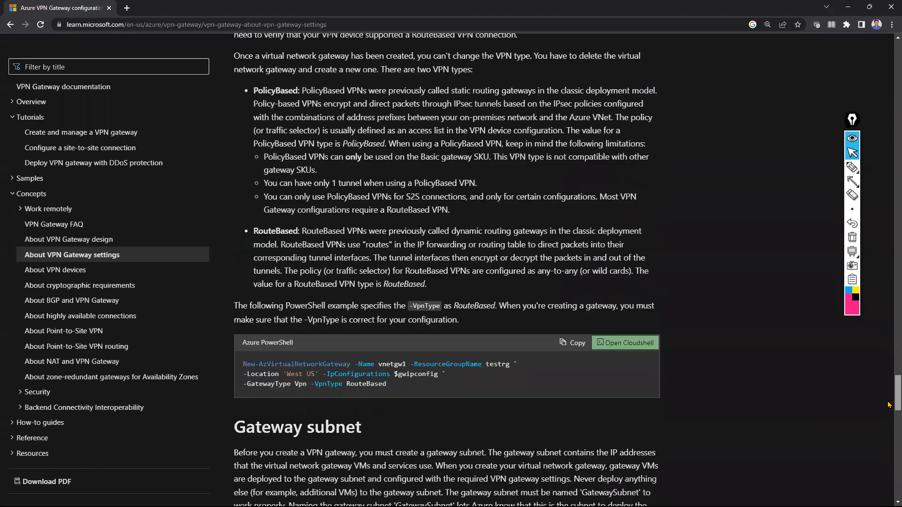
scroll(888, 405, down, 9)
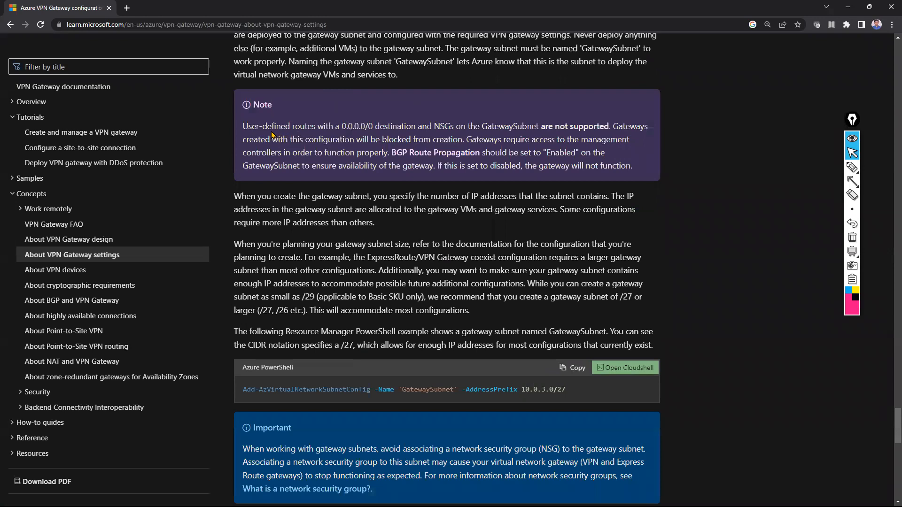
scroll(263, 139, up, 1)
Highlight and read the Gateway subnet note about user-defined routes with a 0.0.0.0/0 destination, NSGs and BGP route propagation.
drag(243, 141, 331, 142)
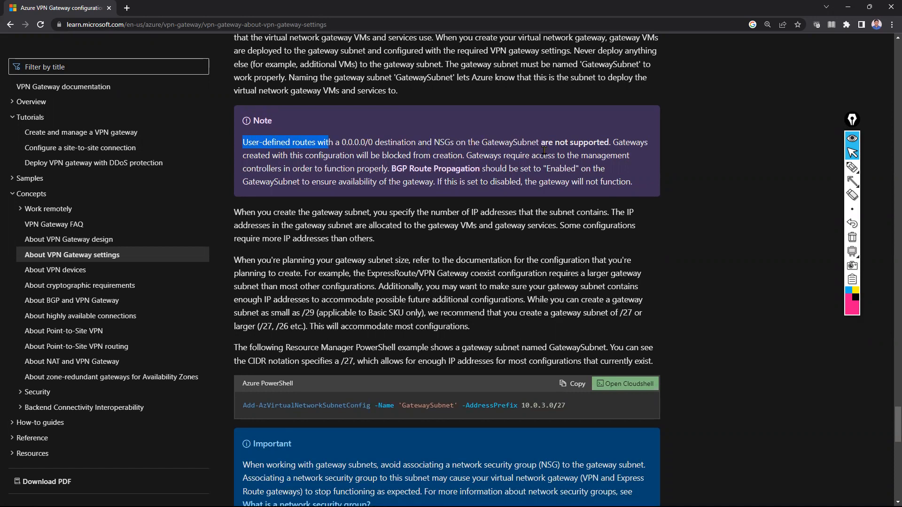
drag(541, 141, 612, 142)
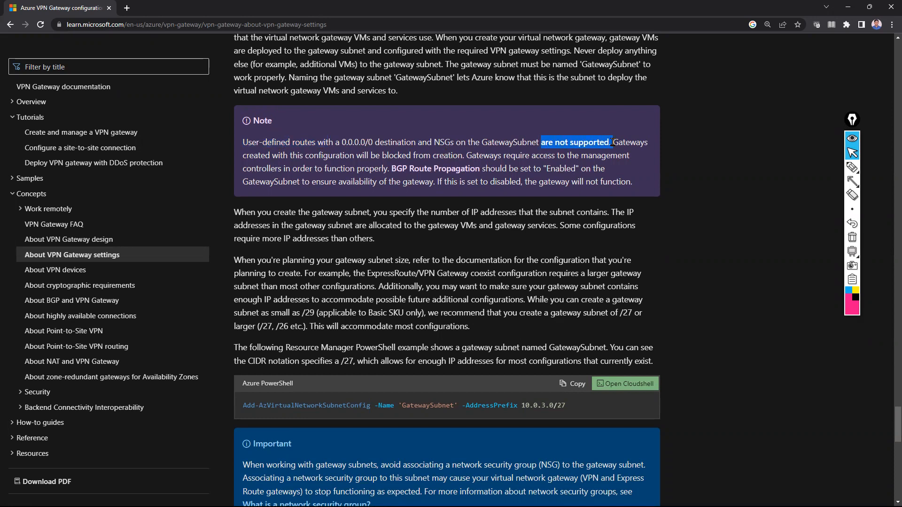
click(252, 140)
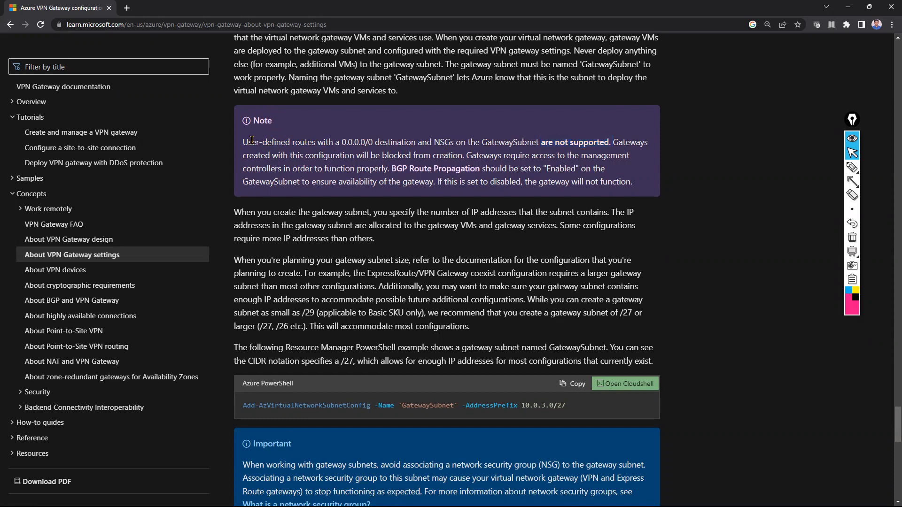
drag(242, 137, 603, 145)
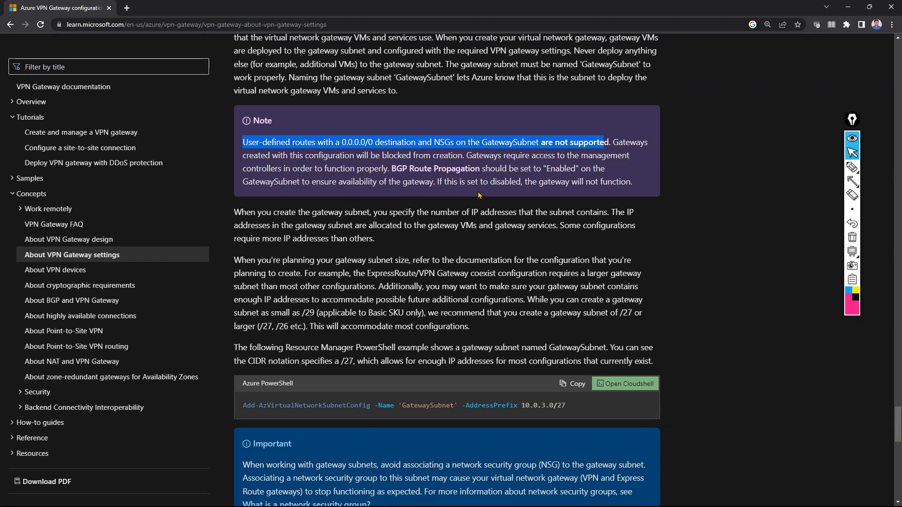
drag(635, 183, 244, 139)
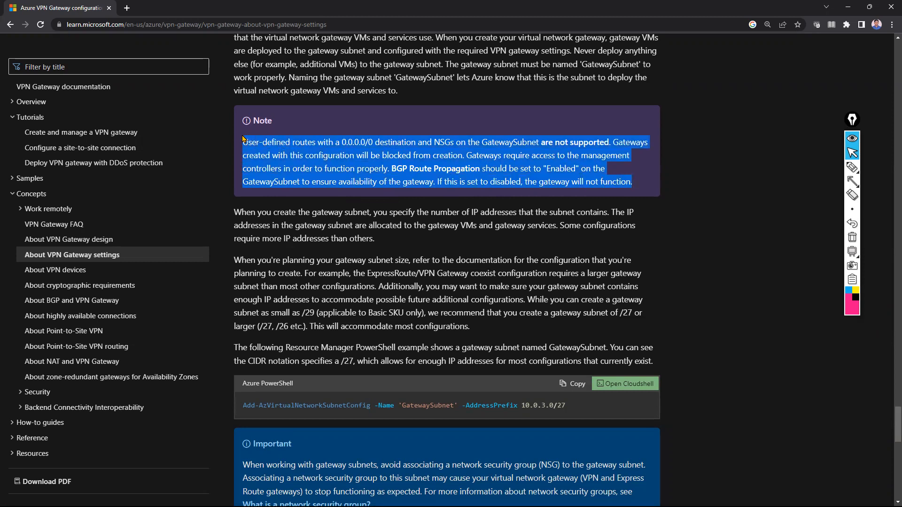
click(273, 146)
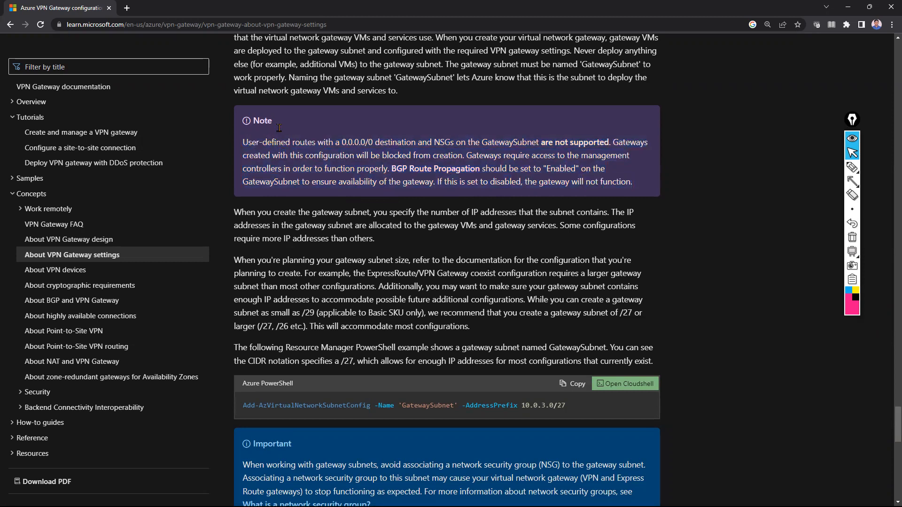
Return to the Azure portal in Firefox and set rule01's destination IP range to 10.20.4.0/24.
click(851, 6)
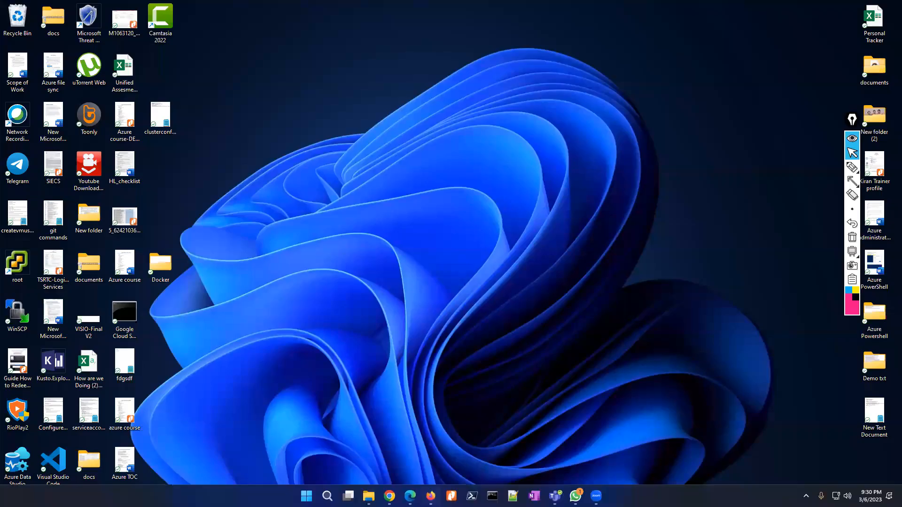
click(574, 496)
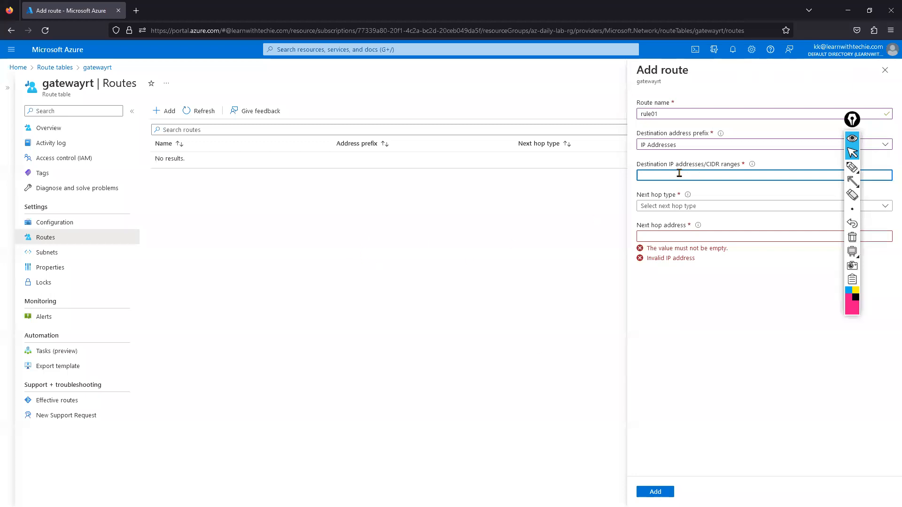
text(1)
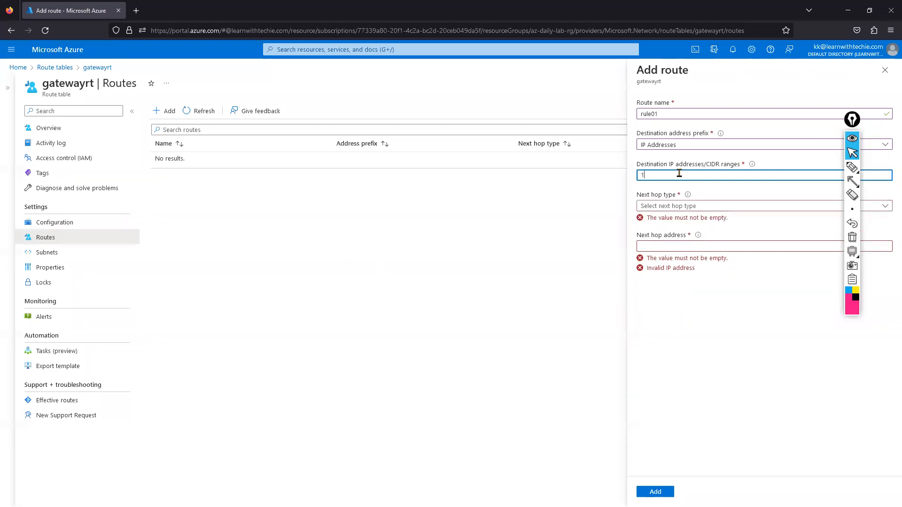
text(0.20.4.0/24)
Sketch an on-prem-to-Azure traffic diagram over the page, circling the destination range, and clear all annotations.
click(852, 167)
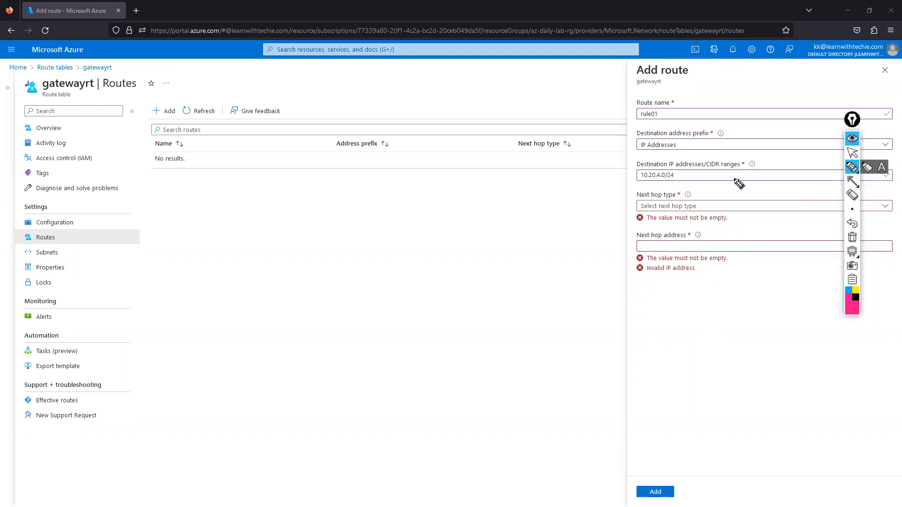
mouse_move(134, 277)
mouse_down()
mouse_move(214, 368)
mouse_move(129, 277)
mouse_move(145, 249)
mouse_move(172, 239)
mouse_move(185, 221)
mouse_move(199, 235)
mouse_move(214, 224)
mouse_up()
mouse_move(191, 284)
mouse_down()
mouse_move(200, 303)
mouse_move(190, 305)
mouse_up()
drag(346, 245, 355, 268)
drag(187, 298, 357, 257)
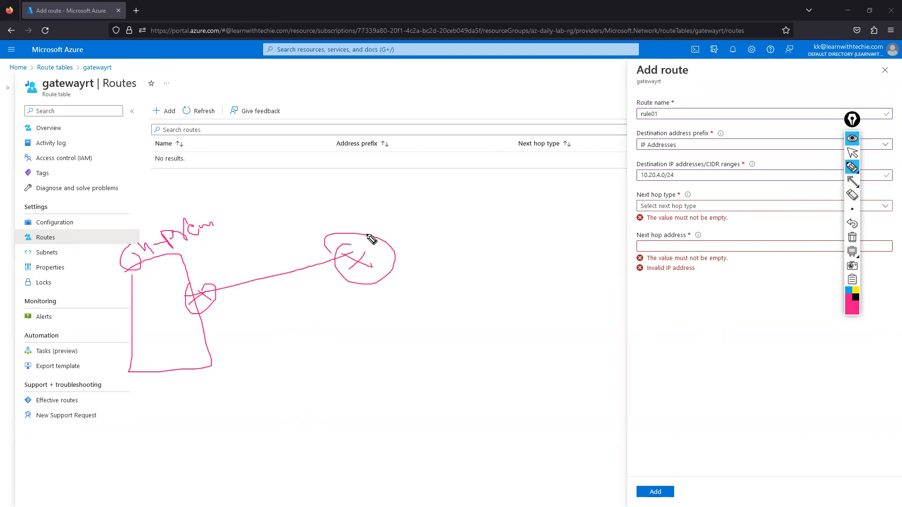
mouse_move(356, 208)
mouse_down()
mouse_move(359, 242)
mouse_move(409, 218)
mouse_move(355, 207)
mouse_up()
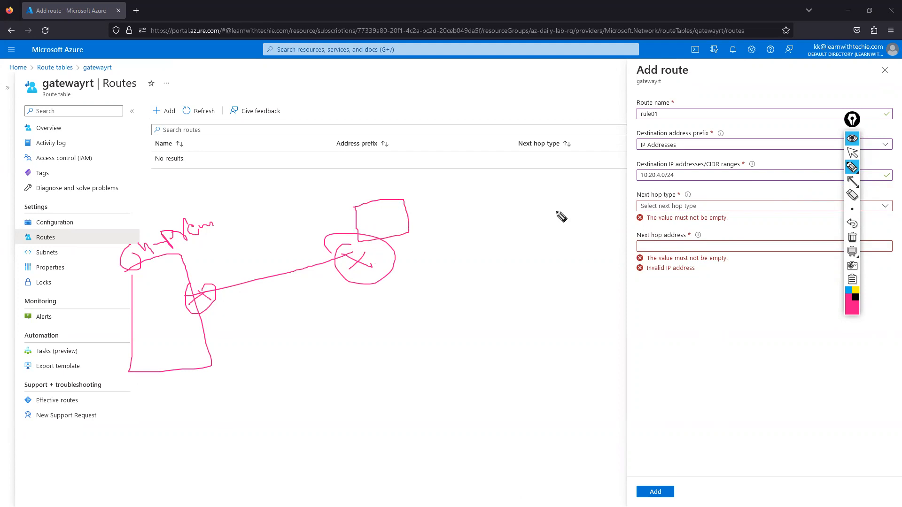
mouse_move(653, 168)
mouse_down()
mouse_move(618, 182)
mouse_move(692, 177)
mouse_move(657, 170)
mouse_up()
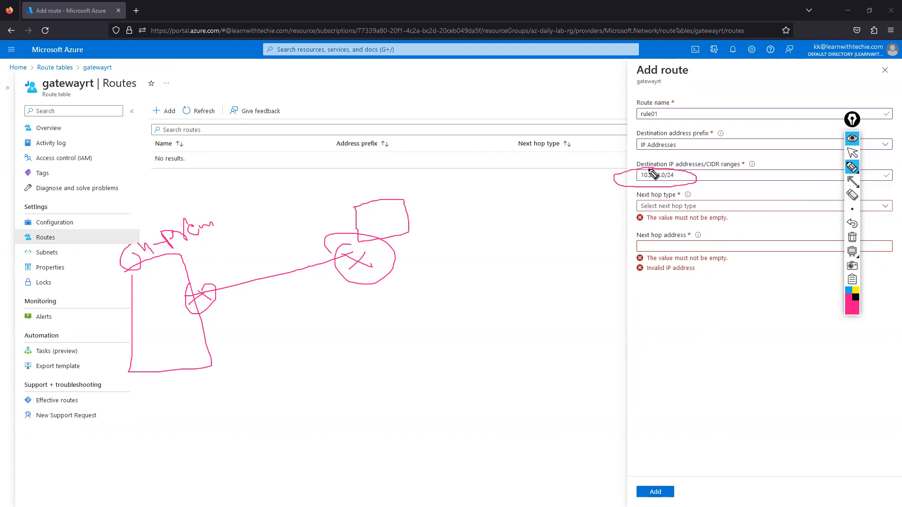
mouse_move(197, 296)
mouse_down()
mouse_move(379, 258)
mouse_move(408, 191)
mouse_move(510, 216)
mouse_move(524, 277)
mouse_up()
mouse_move(506, 202)
mouse_down()
mouse_move(558, 200)
mouse_move(540, 263)
mouse_move(526, 266)
mouse_up()
mouse_move(531, 225)
mouse_down()
mouse_move(543, 248)
mouse_move(559, 235)
mouse_up()
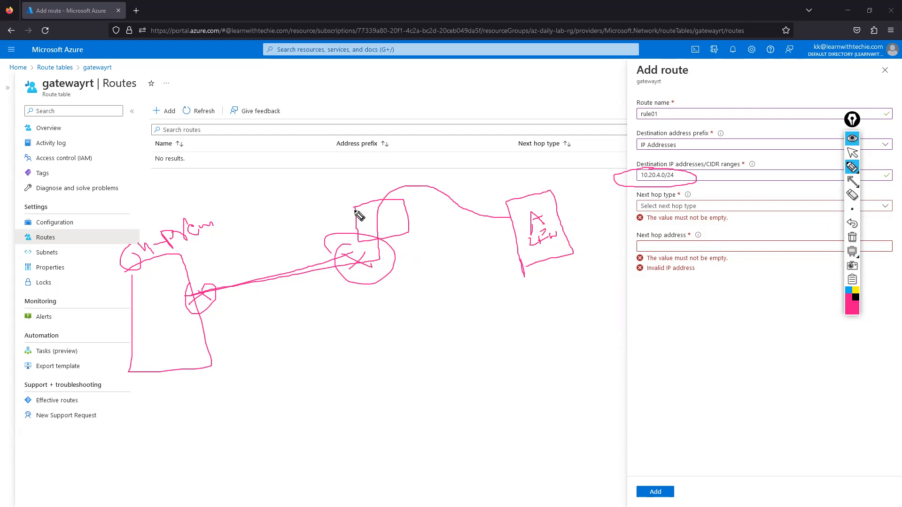
drag(372, 267, 355, 255)
mouse_move(328, 168)
mouse_down()
mouse_move(382, 348)
mouse_move(619, 203)
mouse_up()
drag(606, 173, 306, 163)
drag(595, 168, 632, 120)
mouse_move(600, 146)
mouse_down()
mouse_move(598, 178)
mouse_move(624, 165)
mouse_up()
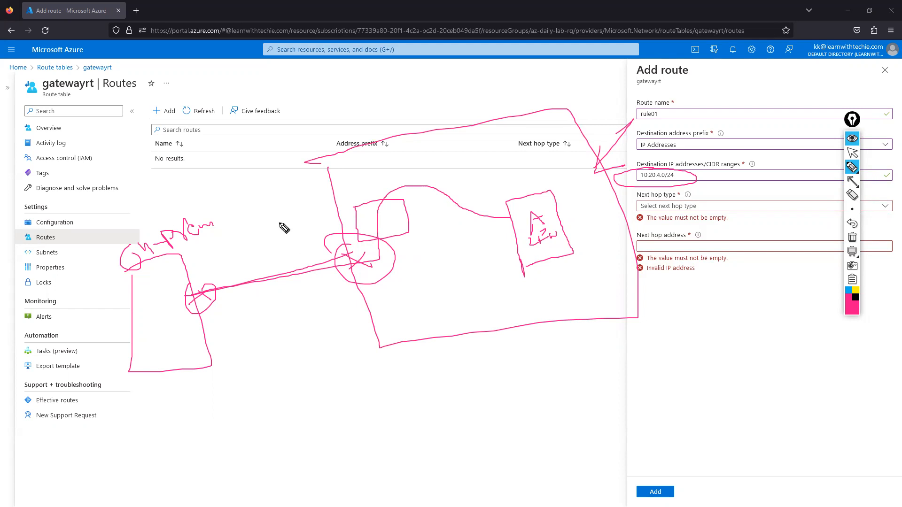
drag(153, 310, 382, 269)
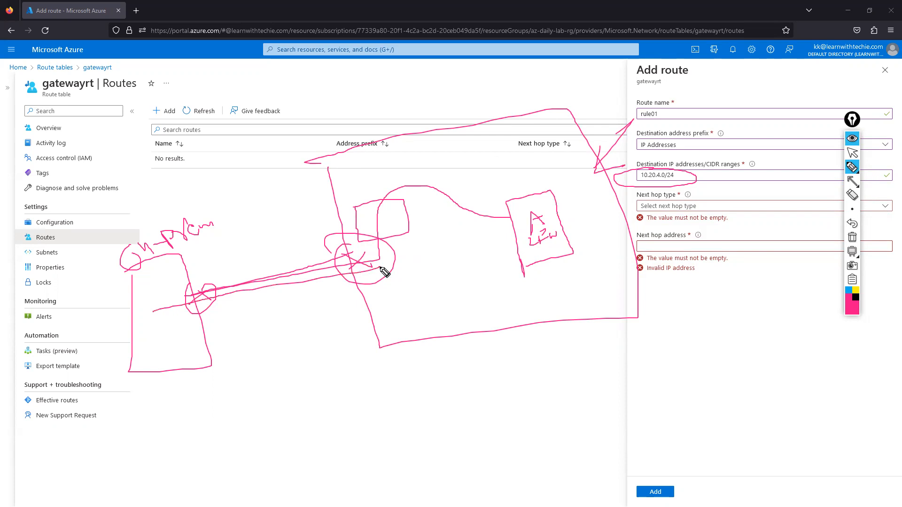
mouse_move(591, 143)
mouse_down()
mouse_move(626, 157)
mouse_move(616, 133)
mouse_up()
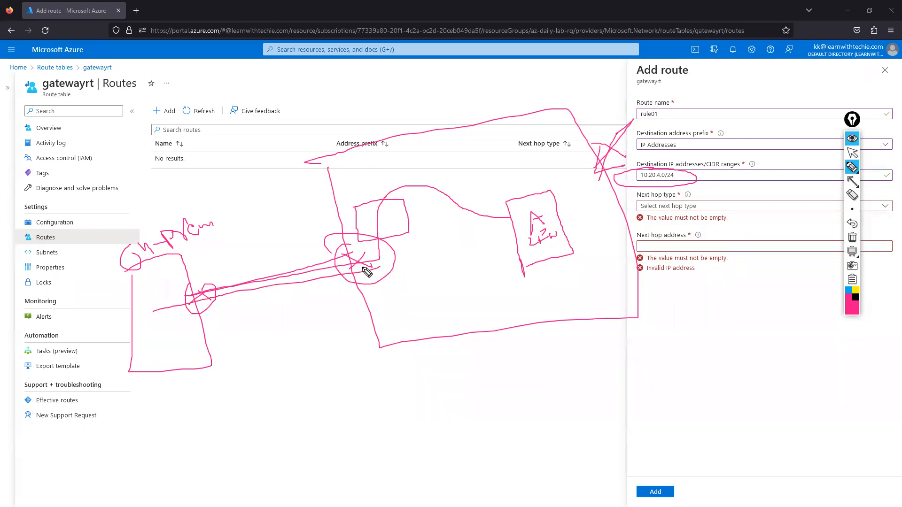
mouse_move(366, 271)
mouse_down()
mouse_move(361, 235)
mouse_move(495, 173)
mouse_move(594, 162)
mouse_move(588, 156)
mouse_move(583, 170)
mouse_up()
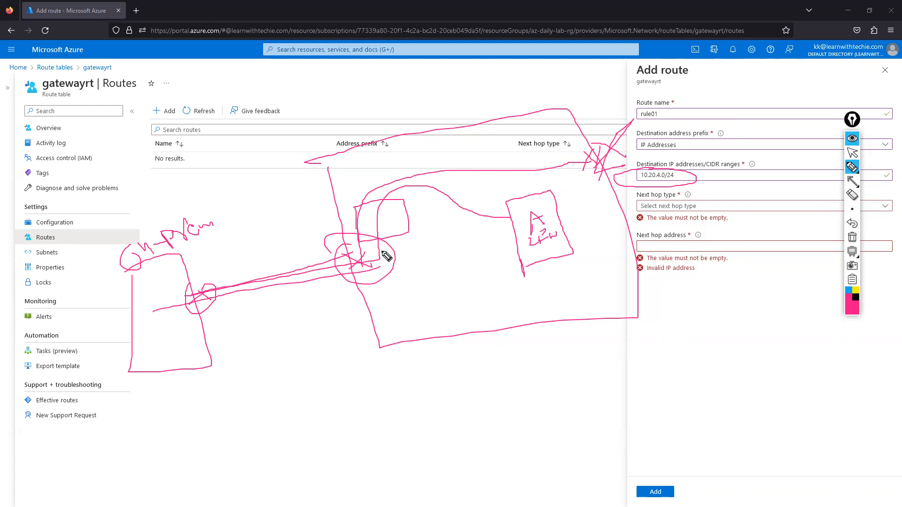
mouse_move(380, 259)
mouse_down()
mouse_move(386, 227)
mouse_move(533, 217)
mouse_move(535, 229)
mouse_up()
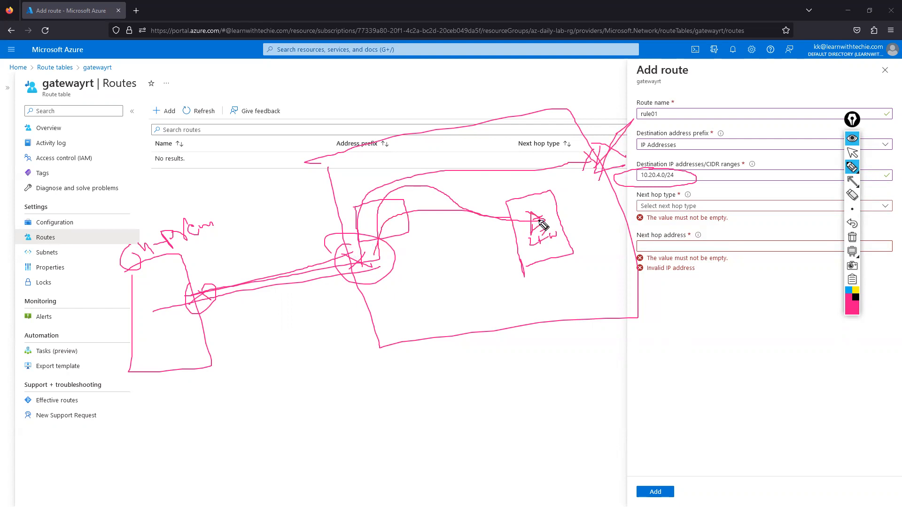
drag(543, 218, 633, 120)
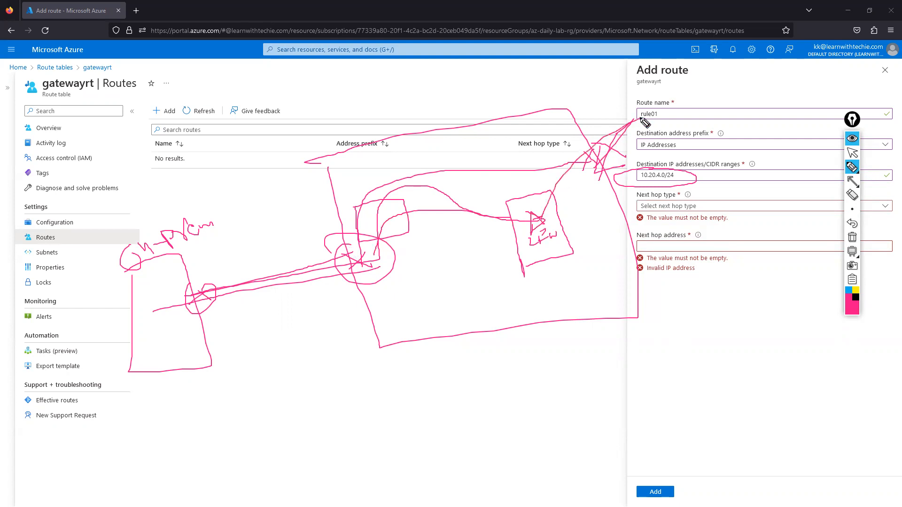
drag(541, 216, 644, 217)
drag(538, 222, 623, 226)
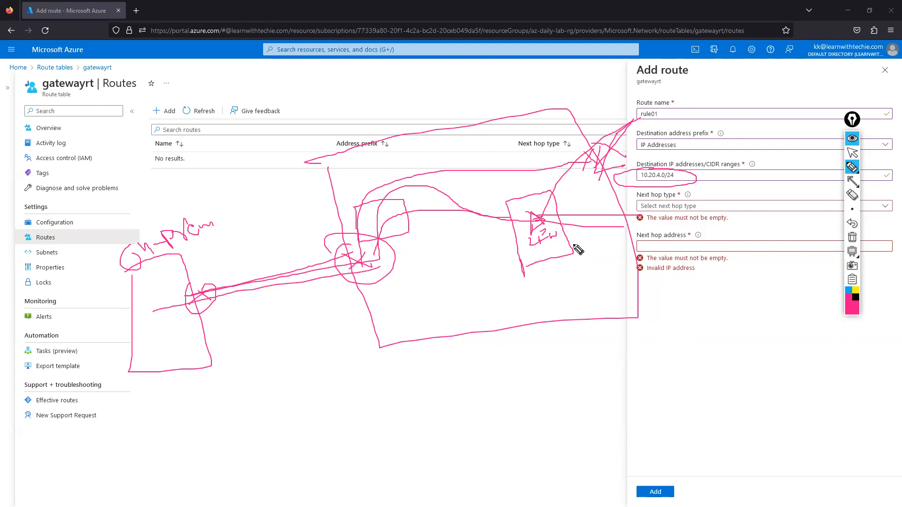
click(851, 237)
click(852, 153)
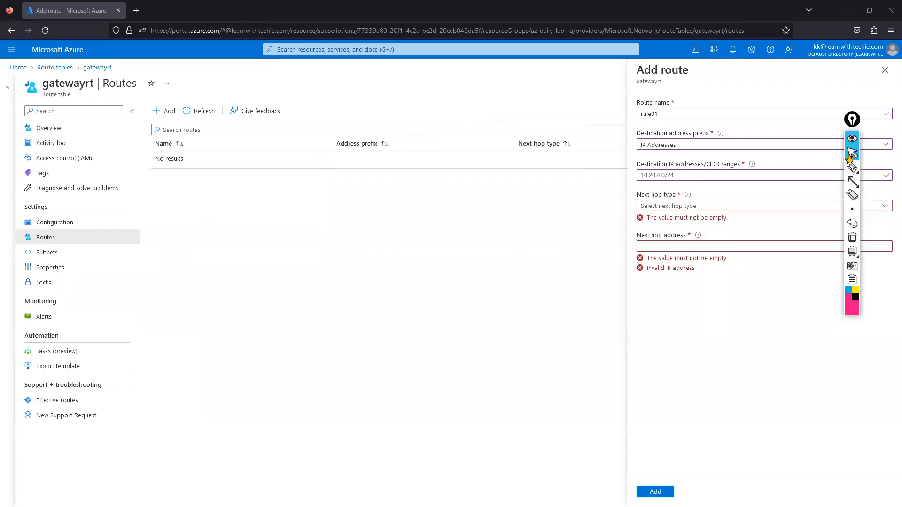
Set the next hop type of rule01 to Virtual appliance and start entering its next hop address.
click(647, 209)
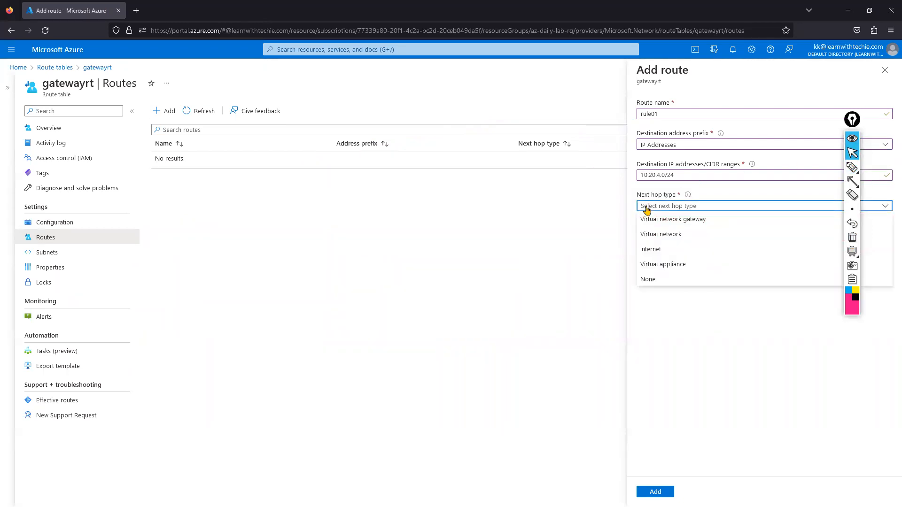
click(662, 264)
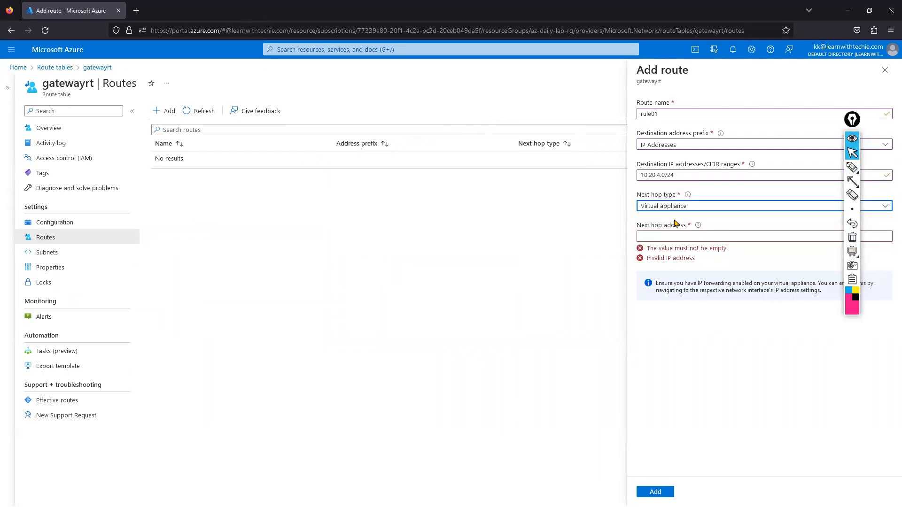
click(656, 240)
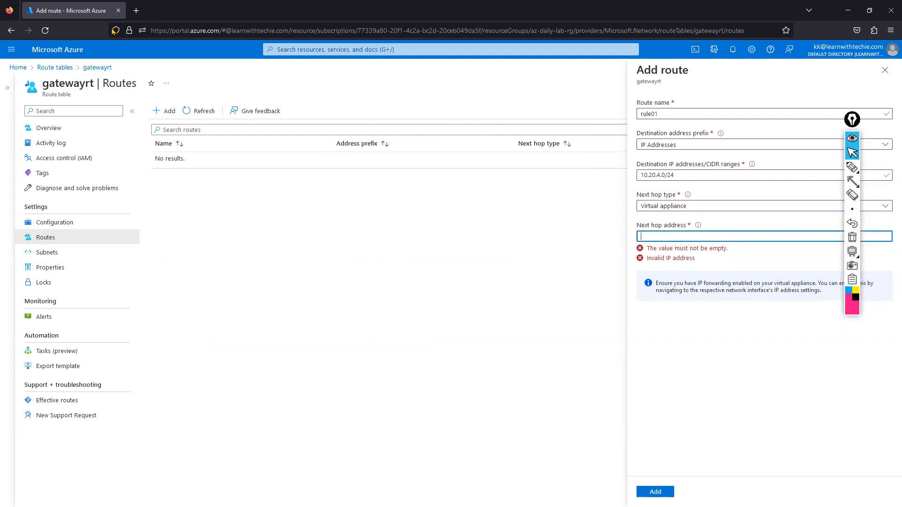
Duplicate the portal page in a second browser tab and continue with the first signed-in account.
right_click(42, 12)
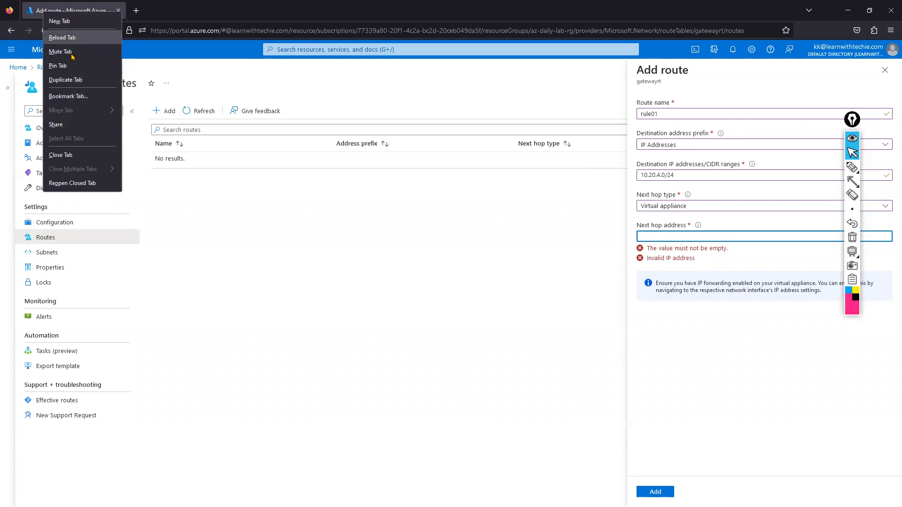
click(255, 230)
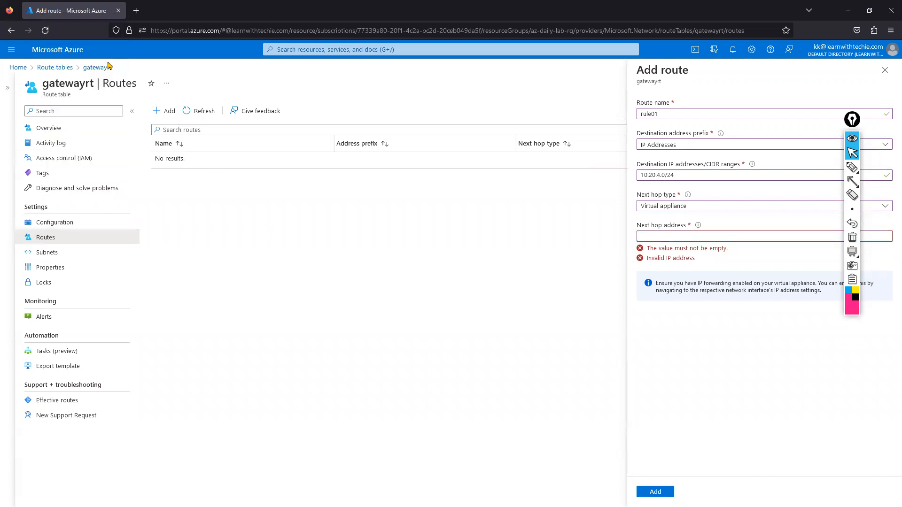
right_click(79, 10)
click(109, 77)
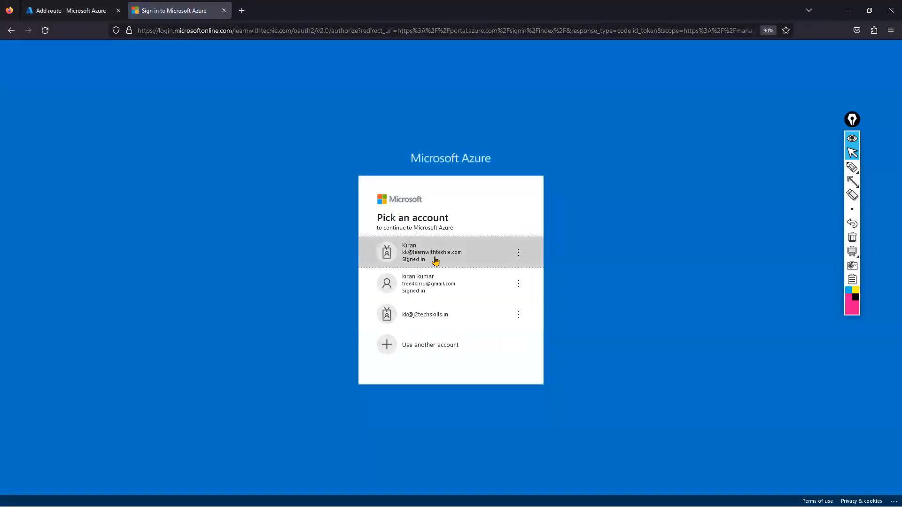
click(432, 258)
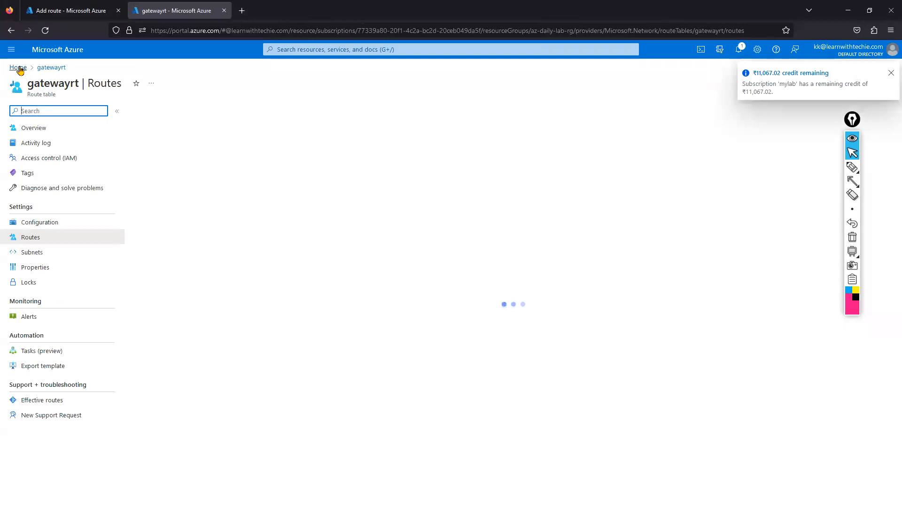
Open the azfw01 firewall's overview from the portal home and copy its private IP address.
click(19, 68)
click(375, 115)
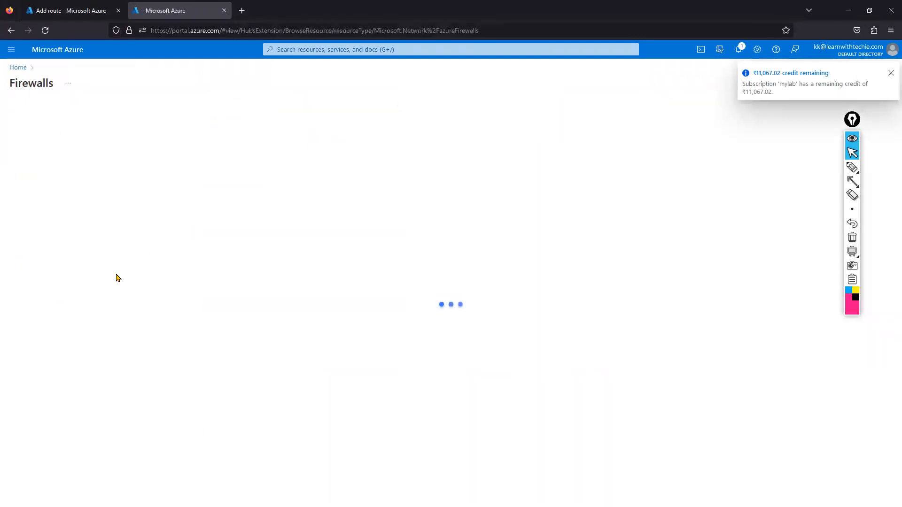
click(41, 186)
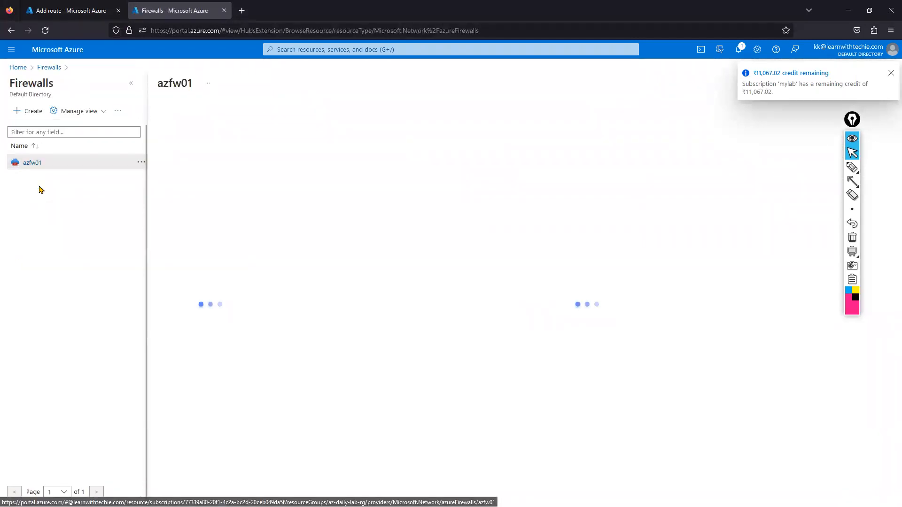
click(129, 87)
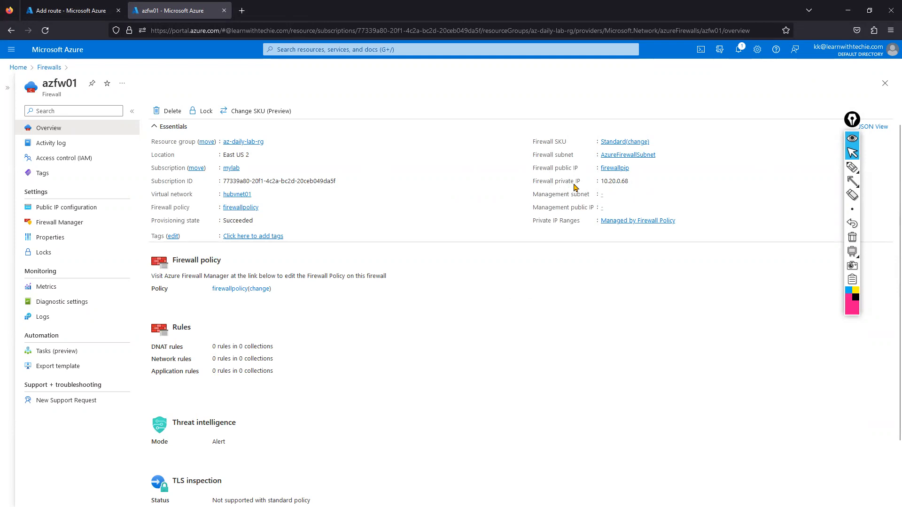
click(633, 180)
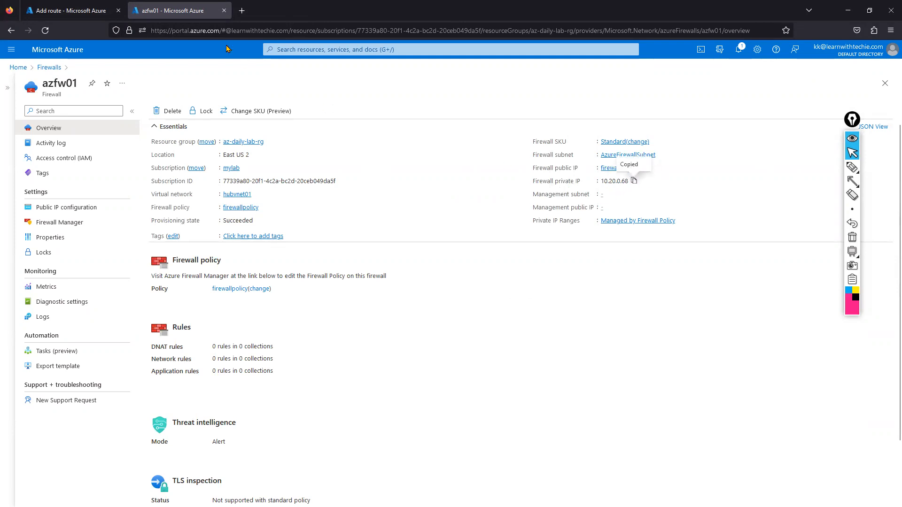
Set rule01's next hop address to the copied 10.20.0.68 and add the route to gatewayrt.
click(89, 6)
click(667, 236)
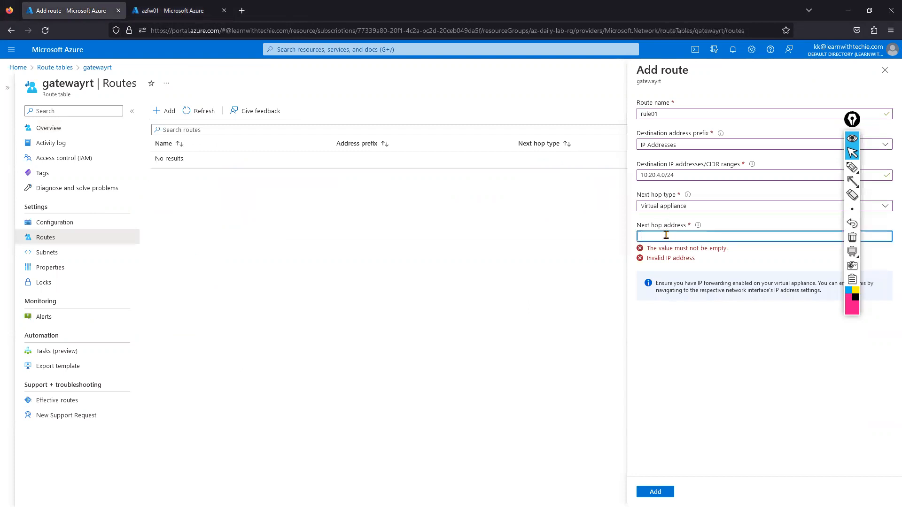
key(ctrl+v)
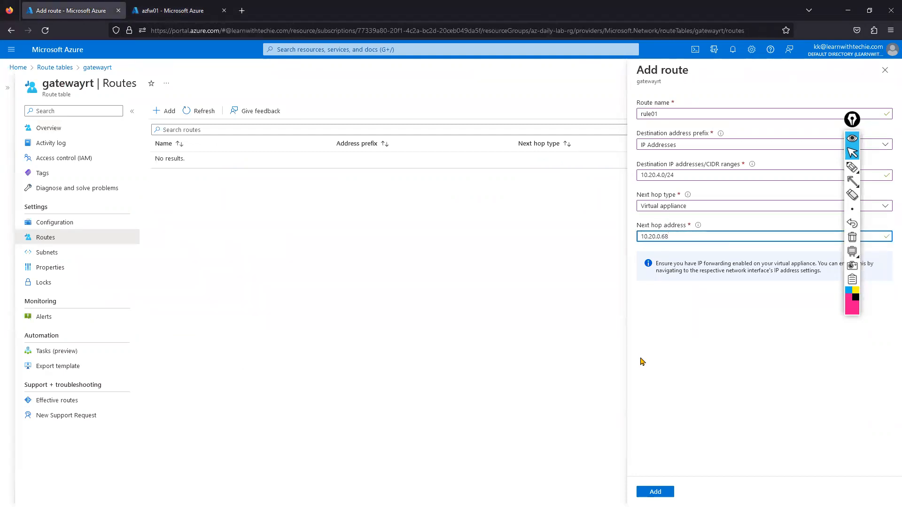
click(655, 492)
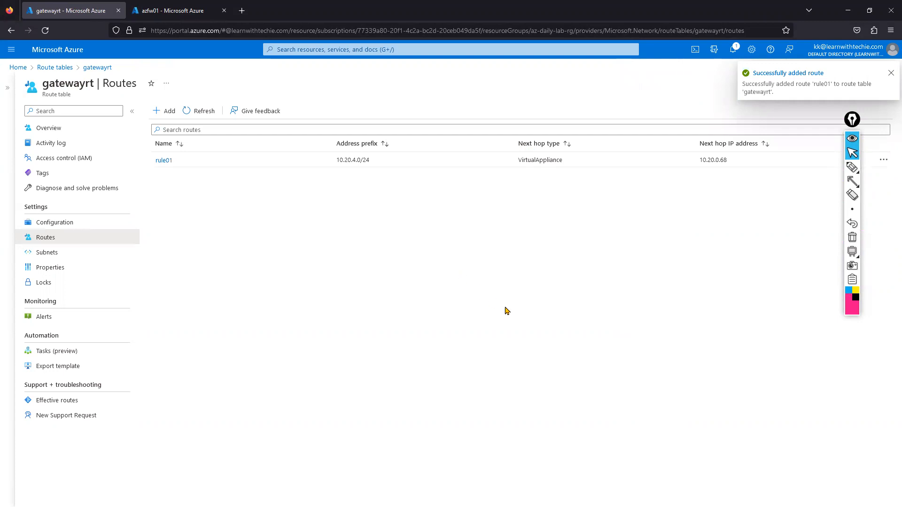
Associate the gatewayrt route table with GatewaySubnet in the hubvnet01 virtual network.
click(46, 254)
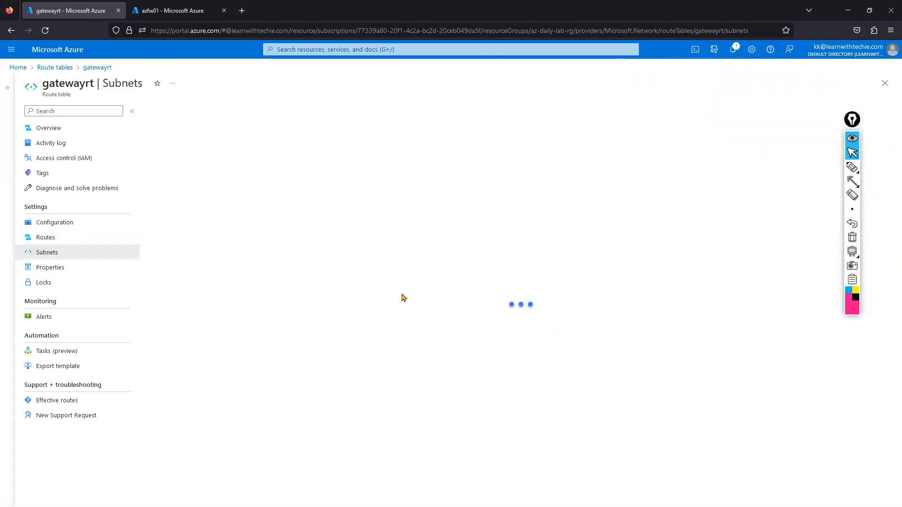
click(181, 116)
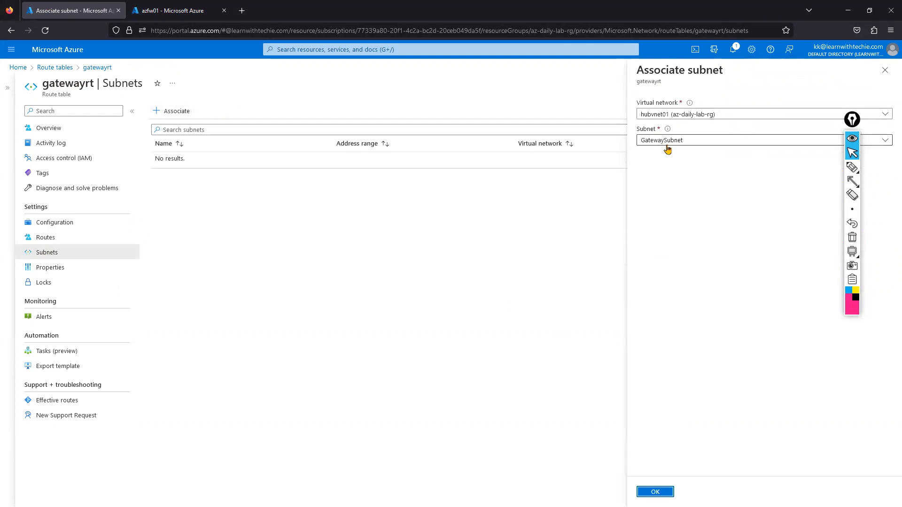
click(673, 146)
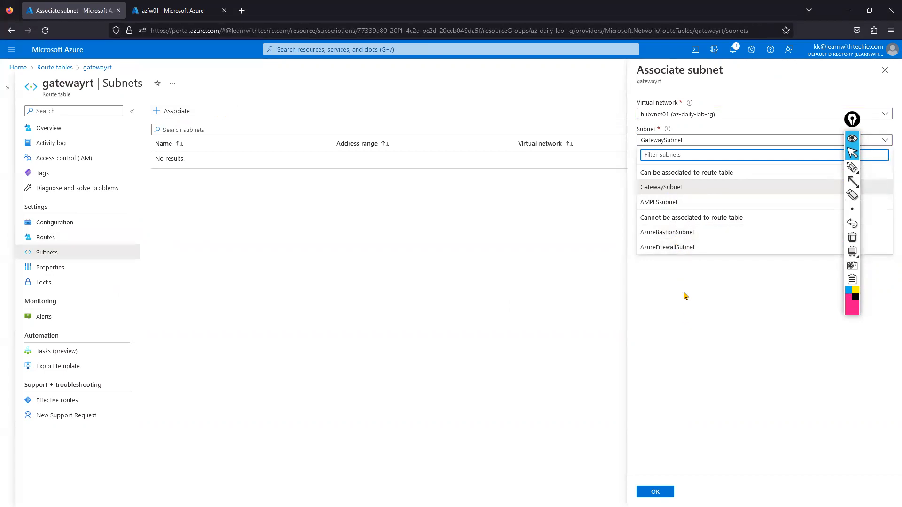
click(681, 189)
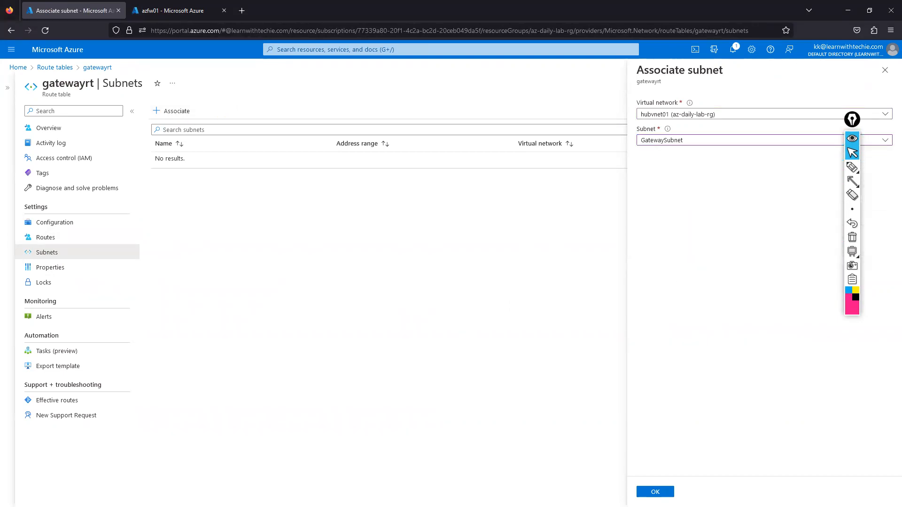
click(656, 491)
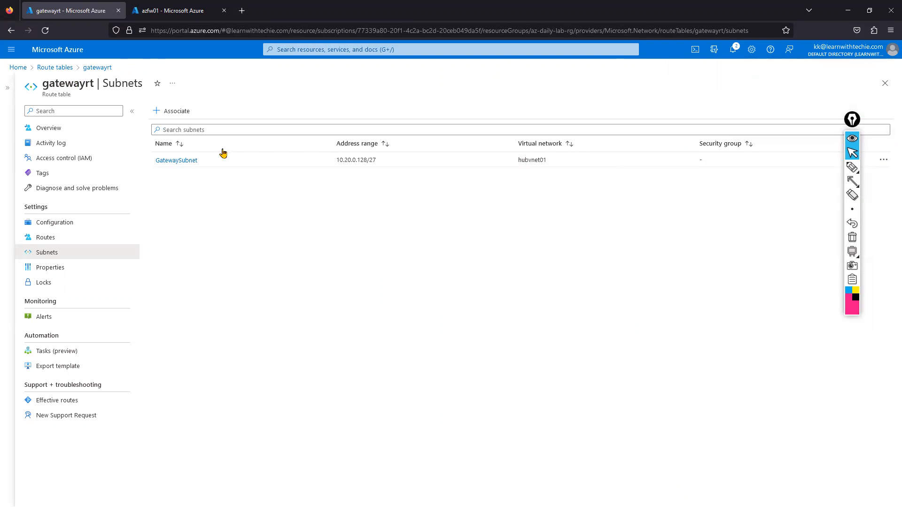
Open the identityvnet01 virtual network and view its subnet list.
click(14, 67)
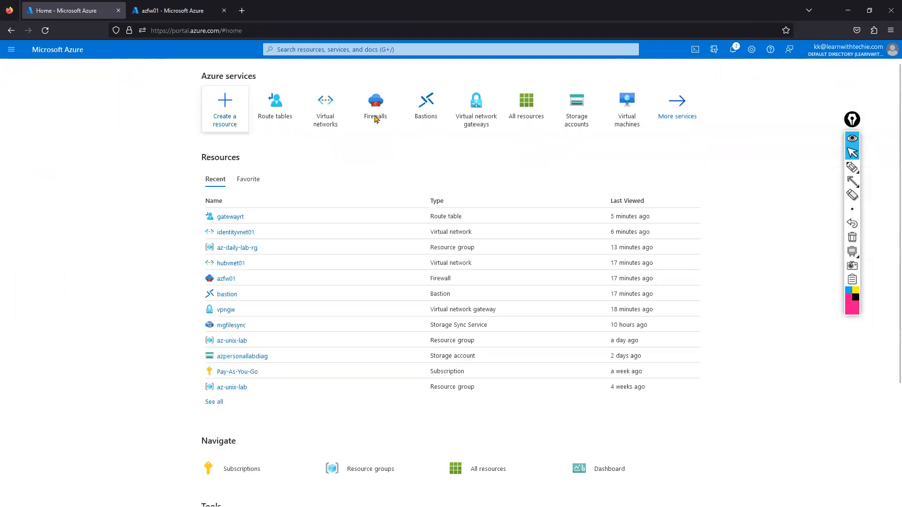
click(343, 115)
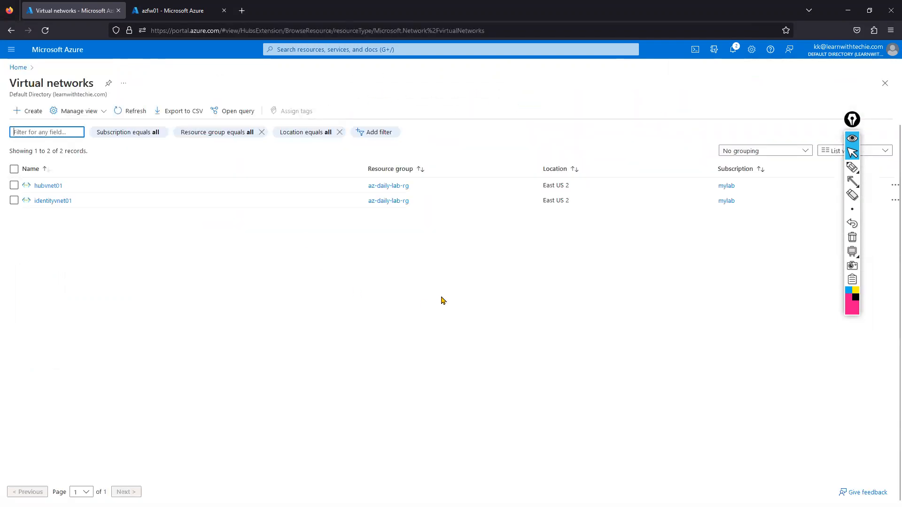
click(60, 202)
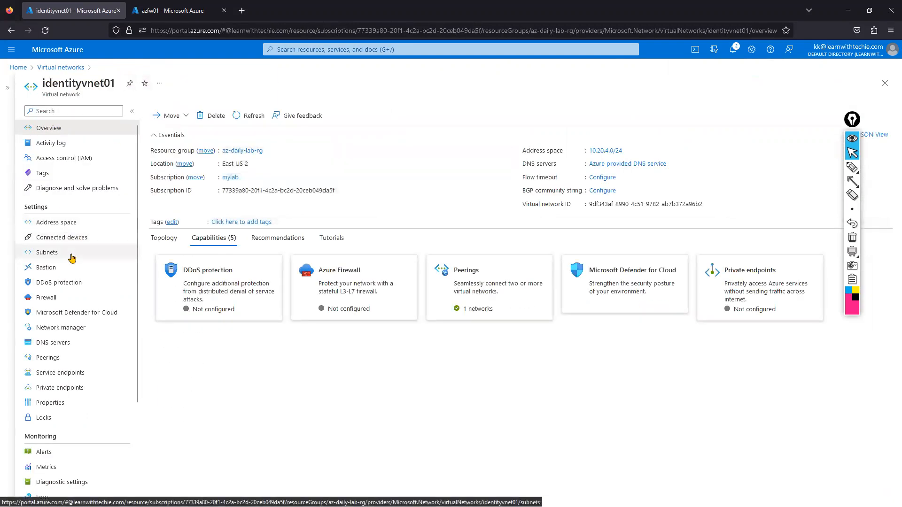
click(70, 254)
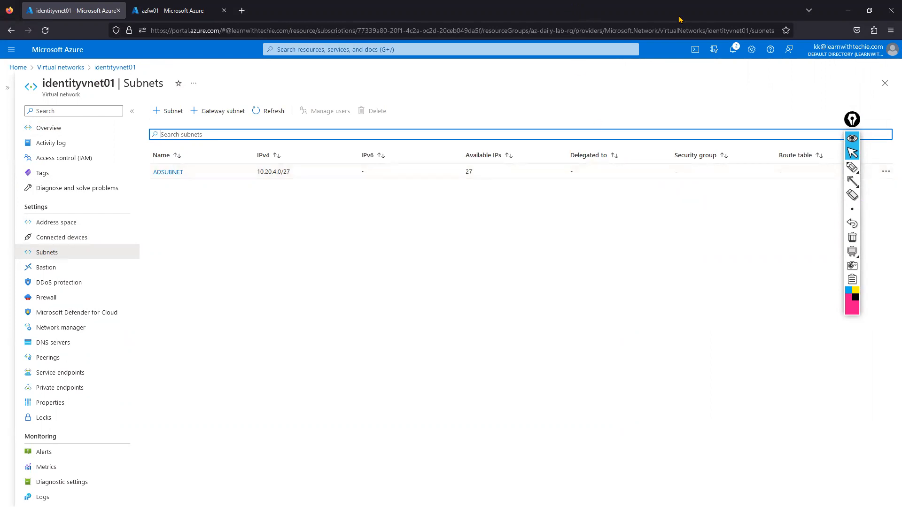
key(alt+Tab)
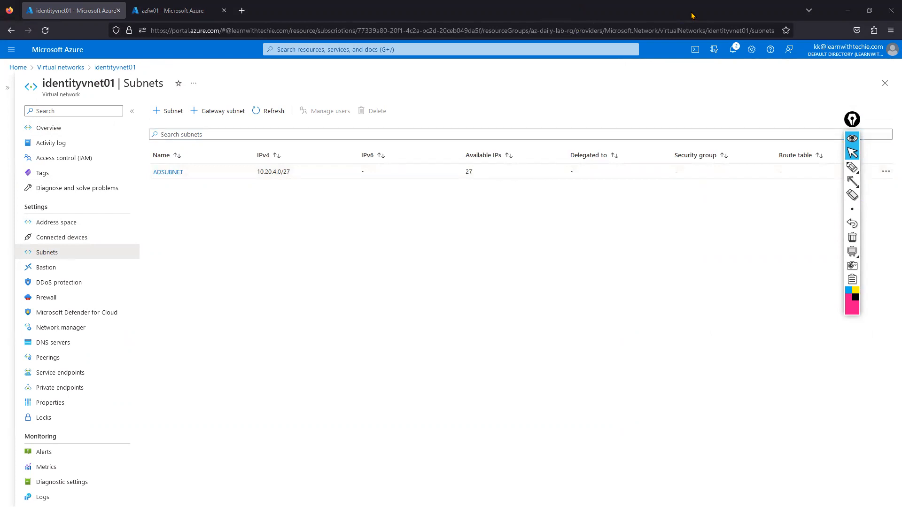